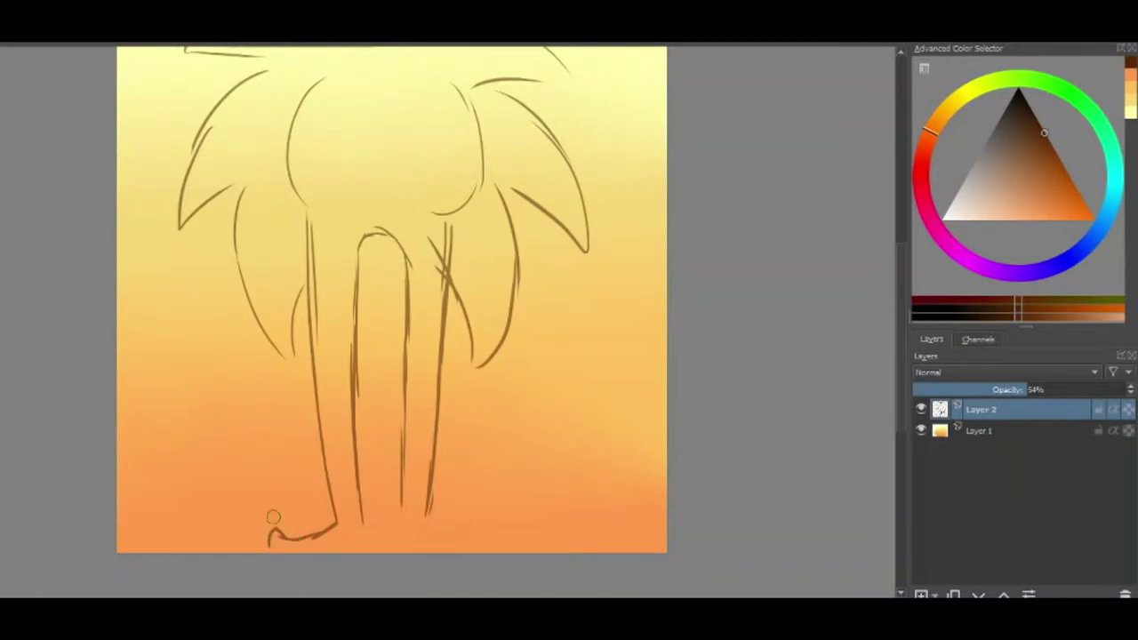
# Scale the character sketch down slightly and reposition it so there is room for the feet at the canvas bottom
pyautogui.moveTo(592, 550); pyautogui.dragTo(557, 490)
pyautogui.moveTo(349, 236); pyautogui.dragTo(397, 279)
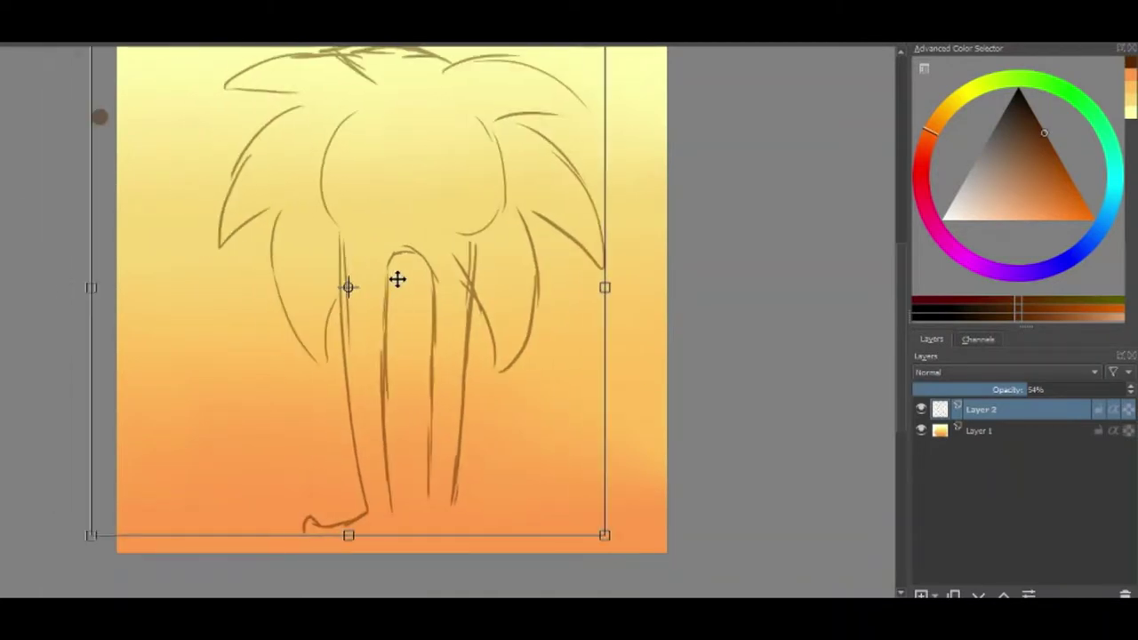
pyautogui.press('Return')
# Sketch both feet in brown below the legs, with the right one showing a row of round toes
pyautogui.moveTo(307, 530)
pyautogui.mouseDown()
pyautogui.moveTo(380, 538)
pyautogui.moveTo(388, 514)
pyautogui.moveTo(441, 539)
pyautogui.mouseUp()
pyautogui.moveTo(454, 503); pyautogui.dragTo(494, 537)
pyautogui.moveTo(440, 539); pyautogui.dragTo(448, 550)
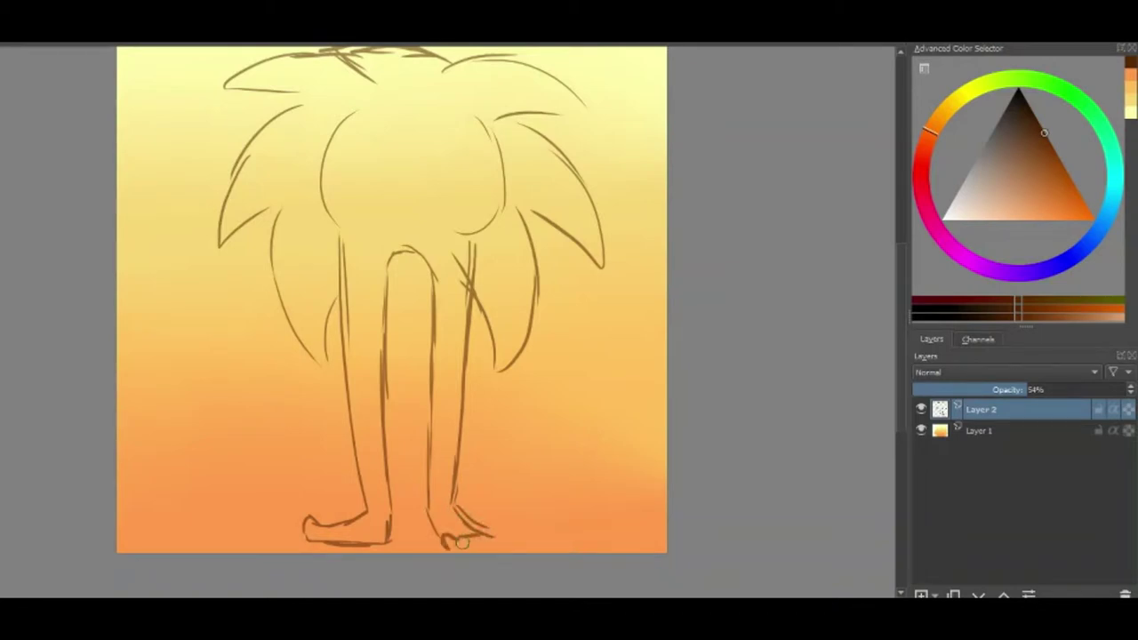
pyautogui.moveTo(499, 534); pyautogui.dragTo(508, 544)
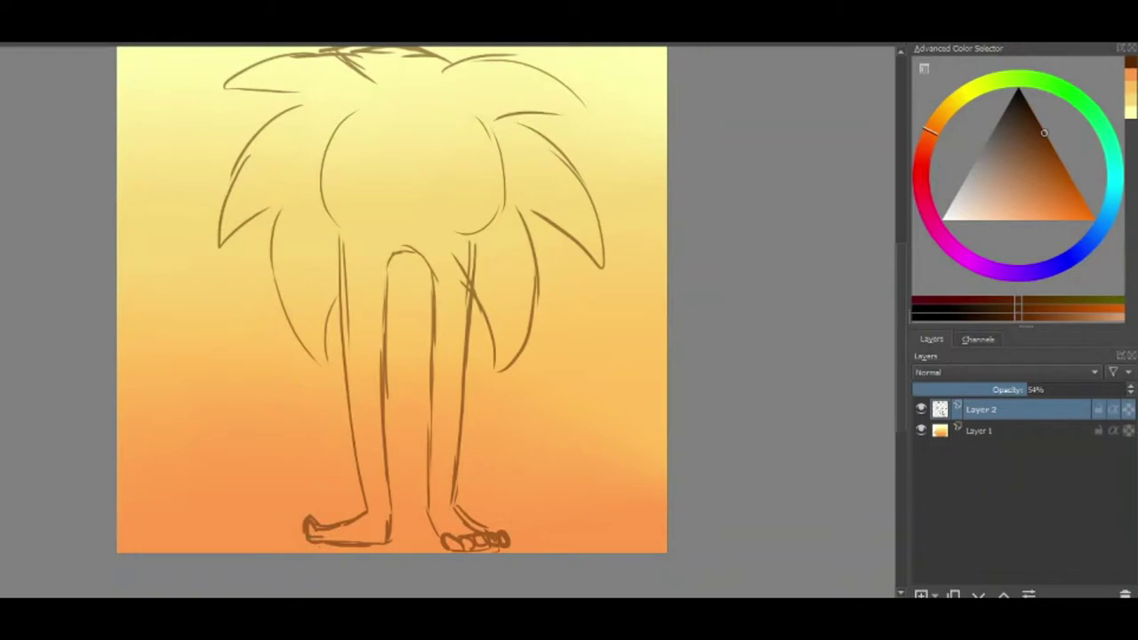
# Sketch the face inside the head circle, with a joined eye outline, pupils, a small nose and a rounded muzzle
pyautogui.scroll(2, 391, 311)
pyautogui.moveTo(349, 111); pyautogui.dragTo(447, 173)
pyautogui.moveTo(313, 114); pyautogui.dragTo(367, 185)
pyautogui.moveTo(467, 142); pyautogui.dragTo(445, 171)
pyautogui.moveTo(397, 279)
pyautogui.mouseDown()
pyautogui.moveTo(381, 304)
pyautogui.moveTo(389, 325)
pyautogui.moveTo(440, 322)
pyautogui.moveTo(407, 287)
pyautogui.moveTo(437, 304)
pyautogui.mouseUp()
pyautogui.moveTo(427, 251)
pyautogui.mouseDown()
pyautogui.moveTo(382, 258)
pyautogui.moveTo(361, 277)
pyautogui.moveTo(405, 255)
pyautogui.mouseUp()
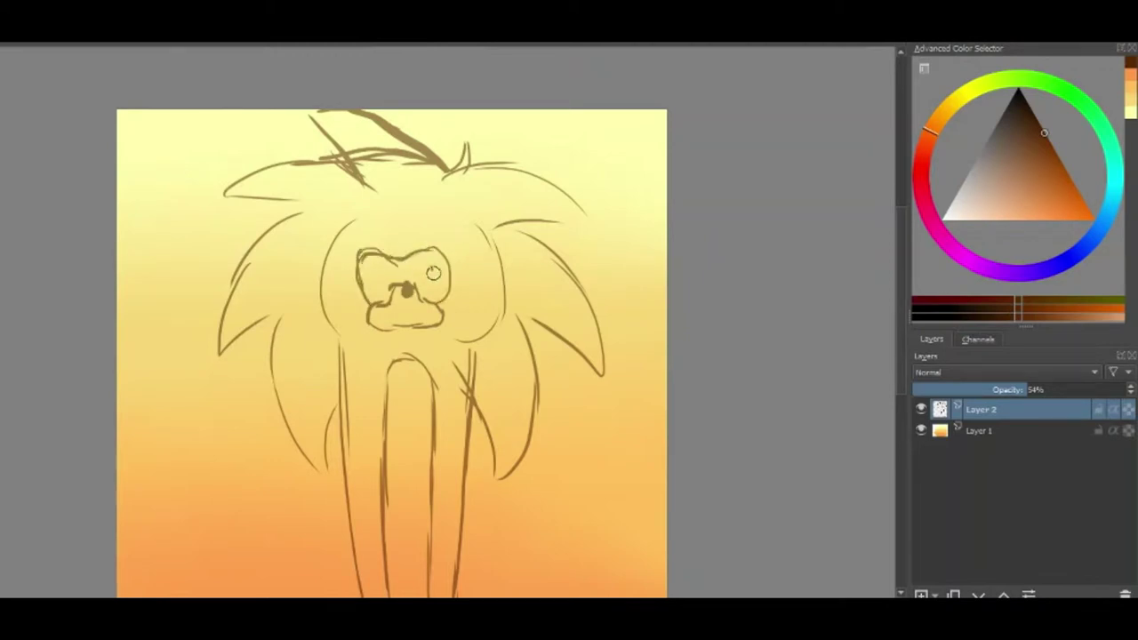
# Adjust the opacity of the sketch layer and add a new paint layer above it
pyautogui.moveTo(988, 391); pyautogui.dragTo(992, 391)
pyautogui.click(20, 36)
pyautogui.moveTo(37, 55)
pyautogui.click(286, 59)
# Choose dark blue as the line colour and set brush smoothing to Stabilizer
pyautogui.click(1072, 261)
pyautogui.click(1051, 122)
pyautogui.click(1079, 76)
pyautogui.click(1034, 103)
# Ink the tuft at the top of the head in dark blue over the sketch
pyautogui.moveTo(298, 123); pyautogui.dragTo(354, 175)
pyautogui.hotkey('ctrl', 'z')
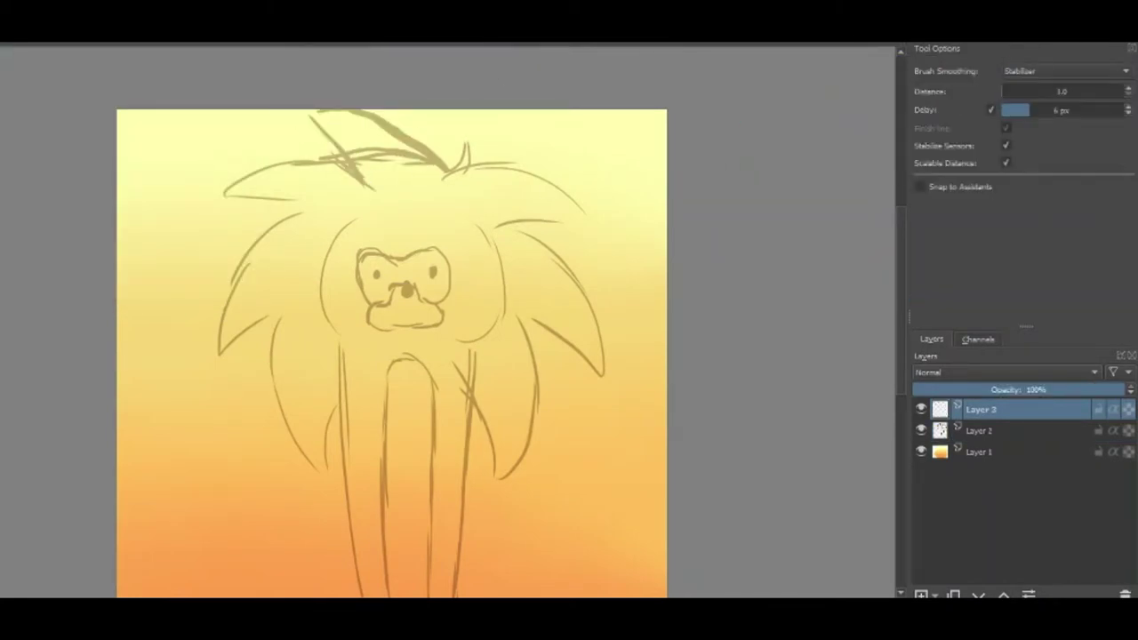
pyautogui.moveTo(298, 124)
pyautogui.mouseDown()
pyautogui.moveTo(344, 140)
pyautogui.moveTo(363, 169)
pyautogui.mouseUp()
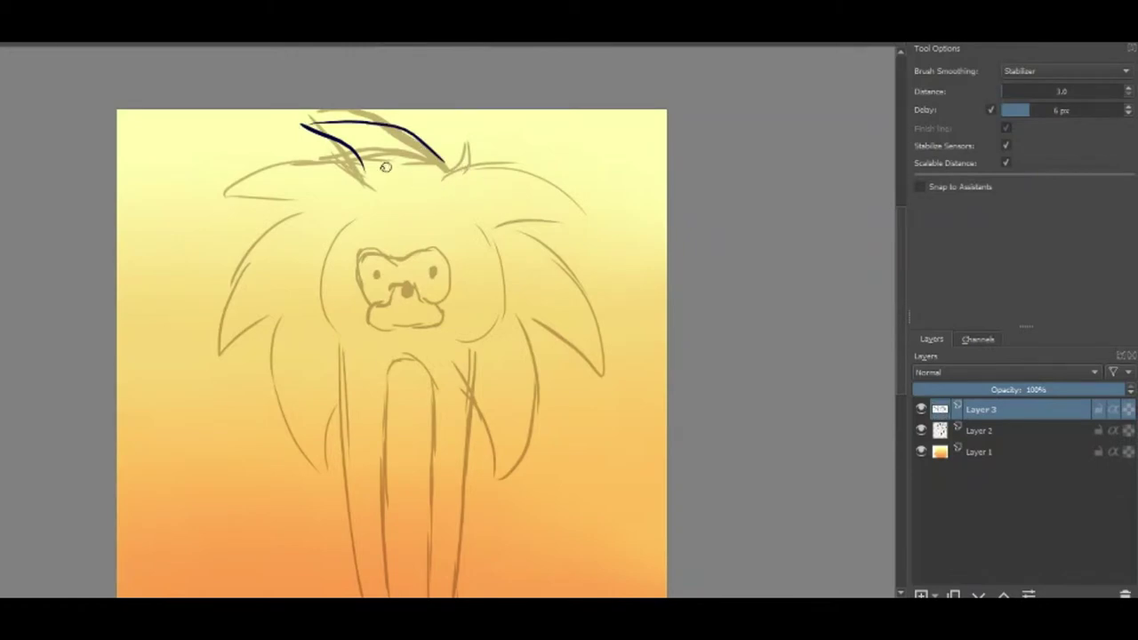
pyautogui.moveTo(299, 123)
pyautogui.mouseDown()
pyautogui.moveTo(422, 173)
pyautogui.moveTo(298, 120)
pyautogui.moveTo(434, 163)
pyautogui.moveTo(462, 138)
pyautogui.mouseUp()
pyautogui.hotkey('ctrl', 'z')
pyautogui.hotkey('ctrl', 'z')
# Ink the curved spikes on the right side of the mane in dark blue
pyautogui.moveTo(464, 142)
pyautogui.mouseDown()
pyautogui.moveTo(455, 173)
pyautogui.moveTo(614, 247)
pyautogui.mouseUp()
pyautogui.moveTo(613, 246); pyautogui.dragTo(507, 224)
pyautogui.hotkey('ctrl', 'z')
pyautogui.hotkey('ctrl', 'z')
pyautogui.moveTo(455, 163)
pyautogui.mouseDown()
pyautogui.moveTo(597, 228)
pyautogui.moveTo(495, 239)
pyautogui.moveTo(603, 387)
pyautogui.mouseUp()
pyautogui.moveTo(517, 312)
pyautogui.mouseDown()
pyautogui.moveTo(603, 387)
pyautogui.moveTo(544, 464)
pyautogui.mouseUp()
pyautogui.moveTo(450, 365); pyautogui.dragTo(553, 464)
# Ink the curved spikes on the left side of the mane in dark blue
pyautogui.moveTo(356, 169)
pyautogui.mouseDown()
pyautogui.moveTo(328, 160)
pyautogui.moveTo(191, 218)
pyautogui.mouseUp()
pyautogui.moveTo(191, 216)
pyautogui.mouseDown()
pyautogui.moveTo(306, 233)
pyautogui.moveTo(216, 389)
pyautogui.mouseUp()
pyautogui.moveTo(217, 387)
pyautogui.mouseDown()
pyautogui.moveTo(297, 328)
pyautogui.moveTo(303, 494)
pyautogui.mouseUp()
pyautogui.moveTo(305, 493); pyautogui.dragTo(345, 437)
pyautogui.hotkey('ctrl', 'z')
pyautogui.moveTo(305, 495); pyautogui.dragTo(345, 437)
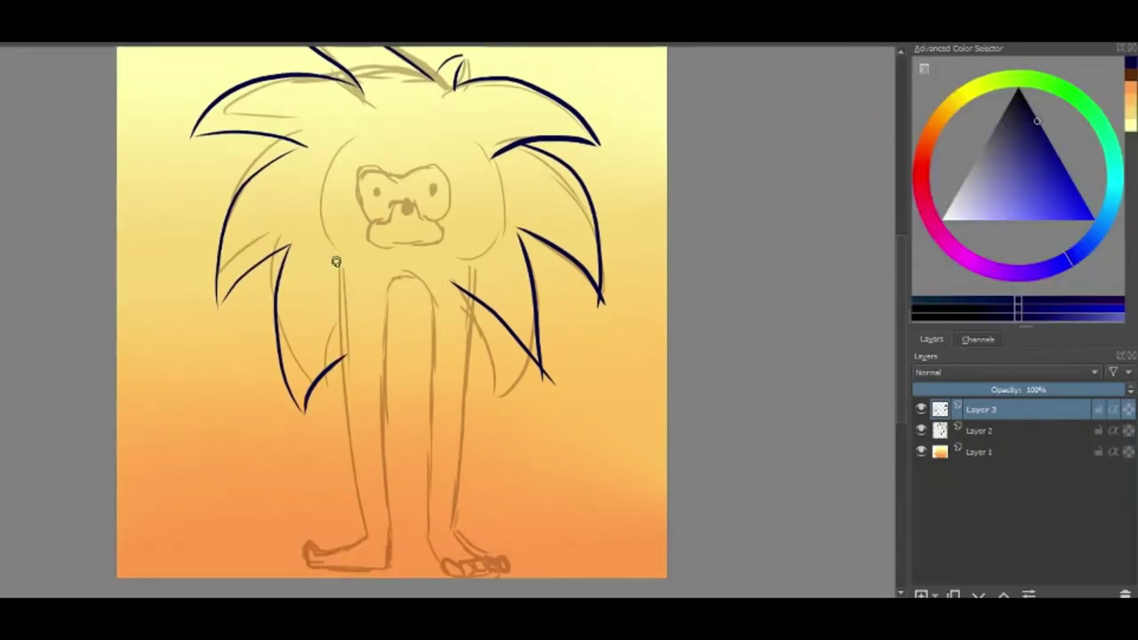
# Ink the outer line of the left leg and a zigzag fur edge at its ankle
pyautogui.moveTo(339, 258); pyautogui.dragTo(355, 534)
pyautogui.hotkey('ctrl', 'z')
pyautogui.moveTo(340, 261)
pyautogui.mouseDown()
pyautogui.moveTo(363, 540)
pyautogui.moveTo(392, 539)
pyautogui.mouseUp()
pyautogui.moveTo(392, 539)
pyautogui.mouseDown()
pyautogui.moveTo(383, 375)
pyautogui.moveTo(433, 308)
pyautogui.mouseUp()
pyautogui.hotkey('ctrl', 'z')
pyautogui.moveTo(361, 531); pyautogui.dragTo(392, 537)
# Ink the arch between the legs and the outer line of the right leg
pyautogui.moveTo(404, 278)
pyautogui.mouseDown()
pyautogui.moveTo(377, 402)
pyautogui.moveTo(388, 540)
pyautogui.moveTo(389, 531)
pyautogui.mouseUp()
pyautogui.hotkey('ctrl', 'z')
pyautogui.hotkey('ctrl', 'z')
pyautogui.moveTo(417, 272); pyautogui.dragTo(430, 533)
pyautogui.hotkey('ctrl', 'z')
pyautogui.moveTo(404, 277)
pyautogui.mouseDown()
pyautogui.moveTo(427, 301)
pyautogui.moveTo(432, 541)
pyautogui.mouseUp()
pyautogui.hotkey('ctrl', 'z')
pyautogui.moveTo(469, 297); pyautogui.dragTo(453, 525)
# Ink the fur tufts on both sides of the face and above the forehead
pyautogui.moveTo(307, 177); pyautogui.dragTo(334, 238)
pyautogui.moveTo(411, 128); pyautogui.dragTo(476, 103)
pyautogui.moveTo(491, 189); pyautogui.dragTo(472, 271)
# Outline the muzzle in light tan and draw the mouth line in pinkish red
pyautogui.click(949, 109)
pyautogui.click(1022, 211)
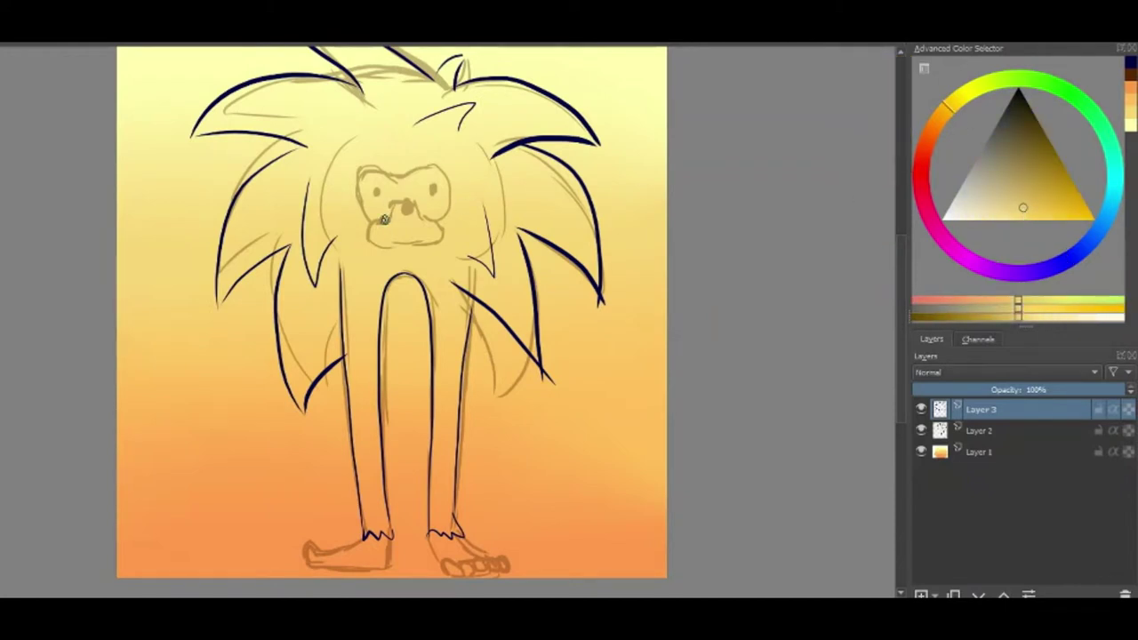
pyautogui.click(922, 158)
pyautogui.moveTo(381, 236)
pyautogui.mouseDown()
pyautogui.moveTo(440, 236)
pyautogui.moveTo(412, 202)
pyautogui.mouseUp()
# Draw the nose in dark brown and dot both pupils in black
pyautogui.click(948, 114)
pyautogui.click(1039, 124)
pyautogui.click(1018, 88)
pyautogui.click(377, 192)
pyautogui.click(430, 188)
# Ink the joined outline around both eyes in black
pyautogui.moveTo(374, 217)
pyautogui.mouseDown()
pyautogui.moveTo(439, 167)
pyautogui.moveTo(443, 218)
pyautogui.mouseUp()
pyautogui.hotkey('ctrl', 'z')
pyautogui.moveTo(368, 219)
pyautogui.mouseDown()
pyautogui.moveTo(387, 158)
pyautogui.moveTo(434, 161)
pyautogui.moveTo(450, 213)
pyautogui.mouseUp()
pyautogui.hotkey('ctrl', 'z')
pyautogui.moveTo(359, 206)
pyautogui.mouseDown()
pyautogui.moveTo(393, 175)
pyautogui.moveTo(439, 219)
pyautogui.mouseUp()
# Outline both feet and the toes in olive brown over the sketch
pyautogui.click(1028, 161)
pyautogui.scroll(-2, 665, 398)
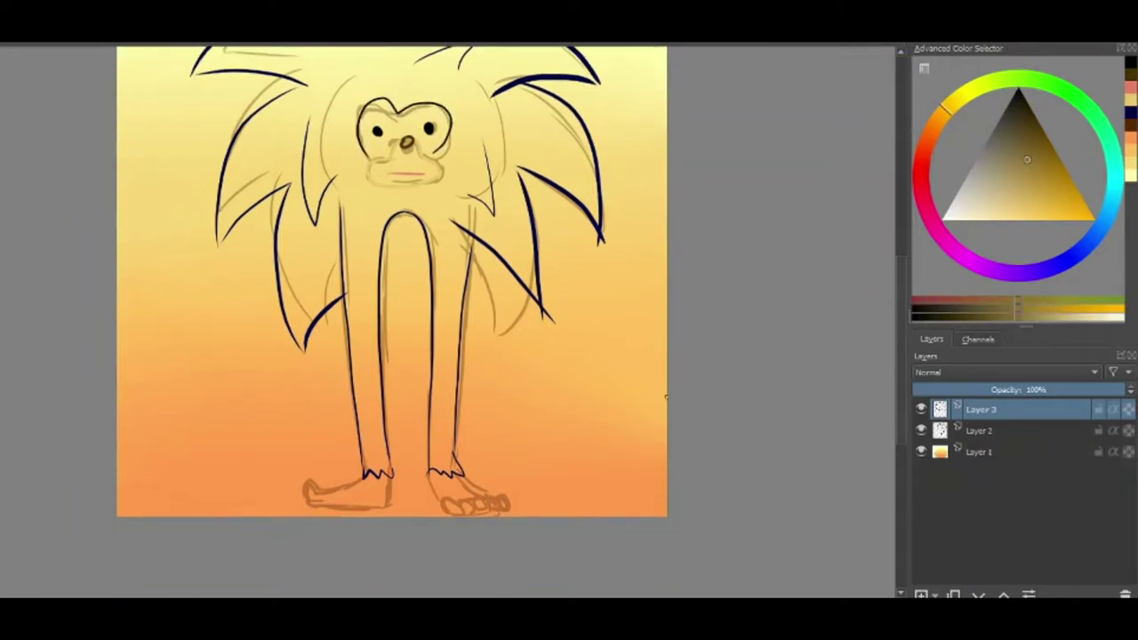
pyautogui.hotkey('ctrl', 'z')
pyautogui.moveTo(304, 501); pyautogui.dragTo(392, 492)
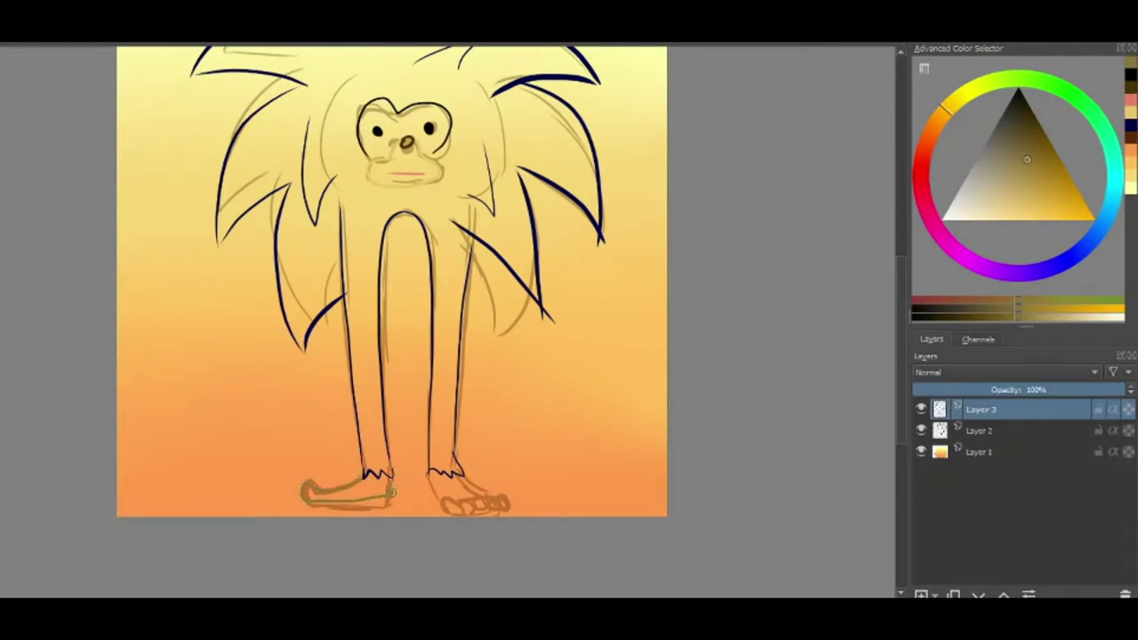
pyautogui.hotkey('ctrl', 'z')
pyautogui.moveTo(302, 489)
pyautogui.mouseDown()
pyautogui.moveTo(328, 505)
pyautogui.moveTo(370, 507)
pyautogui.moveTo(393, 473)
pyautogui.mouseUp()
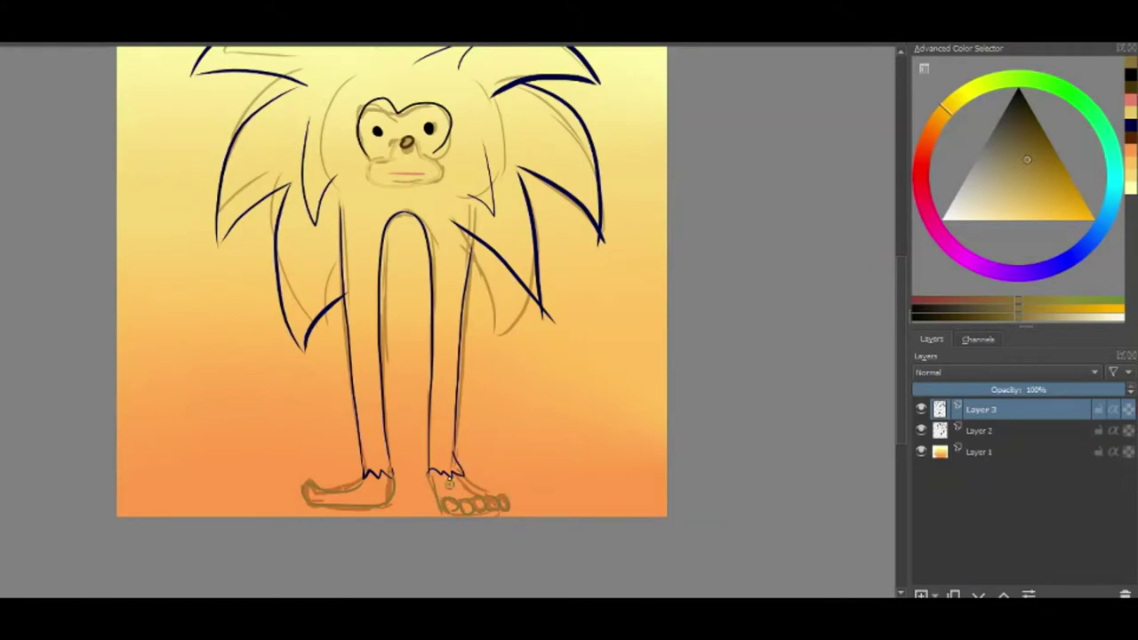
# Hide the rough sketch layer and choose a medium blue brush colour
pyautogui.click(921, 431)
pyautogui.moveTo(900, 373); pyautogui.dragTo(899, 331)
pyautogui.click(1105, 218)
pyautogui.moveTo(1047, 198); pyautogui.dragTo(980, 204)
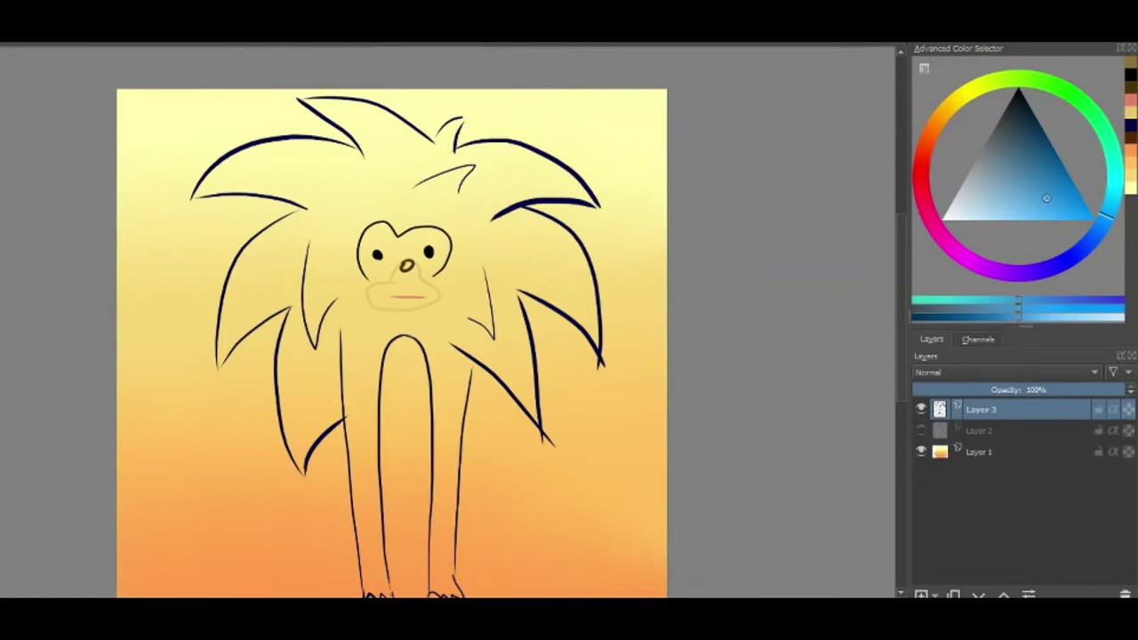
# Try a blue stroke down the body on the line-art layer
pyautogui.click(1032, 39)
pyautogui.click(1031, 71)
pyautogui.click(1029, 47)
pyautogui.moveTo(383, 172)
pyautogui.mouseDown()
pyautogui.moveTo(305, 280)
pyautogui.moveTo(259, 233)
pyautogui.moveTo(248, 248)
pyautogui.moveTo(218, 365)
pyautogui.moveTo(292, 328)
pyautogui.moveTo(302, 464)
pyautogui.moveTo(329, 362)
pyautogui.moveTo(307, 426)
pyautogui.moveTo(258, 272)
pyautogui.moveTo(356, 142)
pyautogui.moveTo(217, 178)
pyautogui.moveTo(191, 197)
pyautogui.moveTo(320, 162)
pyautogui.moveTo(342, 106)
pyautogui.moveTo(320, 120)
pyautogui.moveTo(405, 146)
pyautogui.moveTo(449, 178)
pyautogui.moveTo(458, 123)
pyautogui.moveTo(356, 206)
pyautogui.moveTo(449, 285)
pyautogui.moveTo(498, 146)
pyautogui.moveTo(587, 200)
pyautogui.moveTo(478, 285)
pyautogui.moveTo(588, 255)
pyautogui.moveTo(534, 223)
pyautogui.moveTo(582, 293)
pyautogui.moveTo(569, 303)
pyautogui.moveTo(556, 266)
pyautogui.moveTo(364, 373)
pyautogui.moveTo(369, 583)
pyautogui.moveTo(391, 587)
pyautogui.moveTo(418, 336)
pyautogui.moveTo(452, 378)
pyautogui.moveTo(440, 552)
pyautogui.moveTo(458, 511)
pyautogui.mouseUp()
pyautogui.hotkey('ctrl', 'z')
# Add a paint layer below the line art and colour the body blue
pyautogui.click(962, 429)
pyautogui.click(18, 39)
pyautogui.moveTo(53, 54)
pyautogui.click(312, 55)
pyautogui.moveTo(480, 351)
pyautogui.mouseDown()
pyautogui.moveTo(515, 378)
pyautogui.moveTo(538, 425)
pyautogui.moveTo(524, 307)
pyautogui.mouseUp()
# Colour the muzzle area pale yellow and choose dark olive for the face details
pyautogui.click(953, 35)
pyautogui.click(966, 104)
pyautogui.click(985, 220)
pyautogui.moveTo(373, 289)
pyautogui.mouseDown()
pyautogui.moveTo(409, 300)
pyautogui.moveTo(399, 258)
pyautogui.moveTo(369, 235)
pyautogui.moveTo(391, 267)
pyautogui.moveTo(416, 237)
pyautogui.moveTo(434, 266)
pyautogui.moveTo(408, 265)
pyautogui.mouseUp()
pyautogui.press('x')
pyautogui.click(1033, 115)
# Colour both feet pale yellow
pyautogui.moveTo(901, 307); pyautogui.dragTo(900, 341)
pyautogui.click(1000, 220)
pyautogui.moveTo(438, 506)
pyautogui.mouseDown()
pyautogui.moveTo(447, 526)
pyautogui.moveTo(498, 529)
pyautogui.mouseUp()
pyautogui.moveTo(391, 514); pyautogui.dragTo(311, 529)
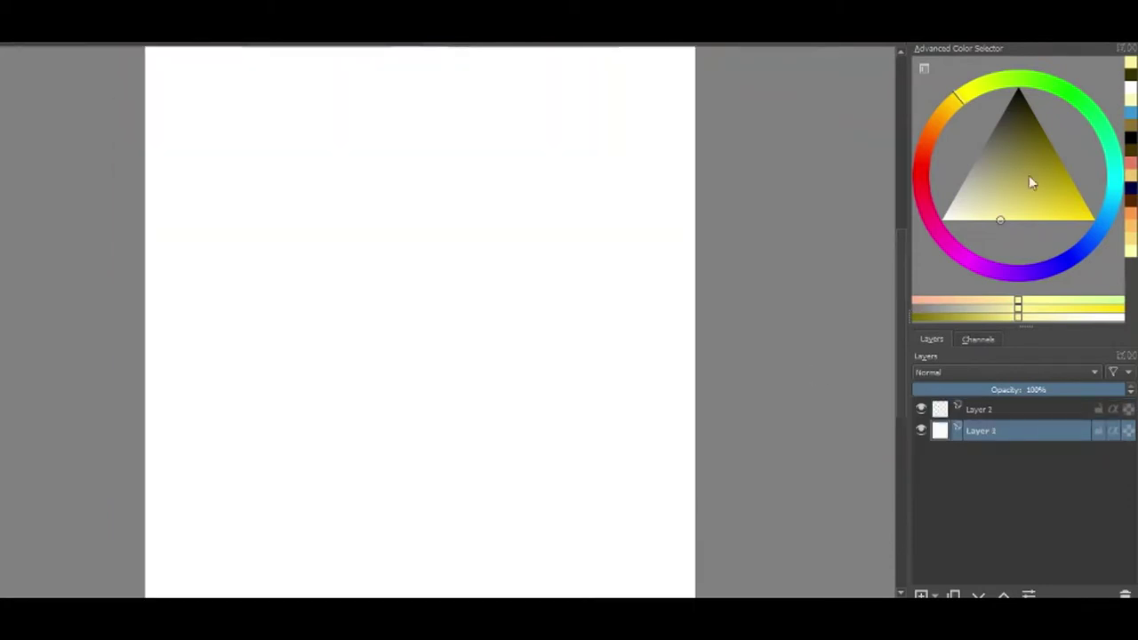
# Fill the background layer of the blank canvas with light orange
pyautogui.click(1021, 209)
pyautogui.click(1004, 221)
pyautogui.moveTo(641, 169)
pyautogui.mouseDown()
pyautogui.moveTo(97, 152)
pyautogui.moveTo(475, 424)
pyautogui.moveTo(158, 514)
pyautogui.moveTo(62, 441)
pyautogui.mouseUp()
pyautogui.click(942, 114)
pyautogui.click(1034, 220)
pyautogui.press('f')
pyautogui.click(165, 212)
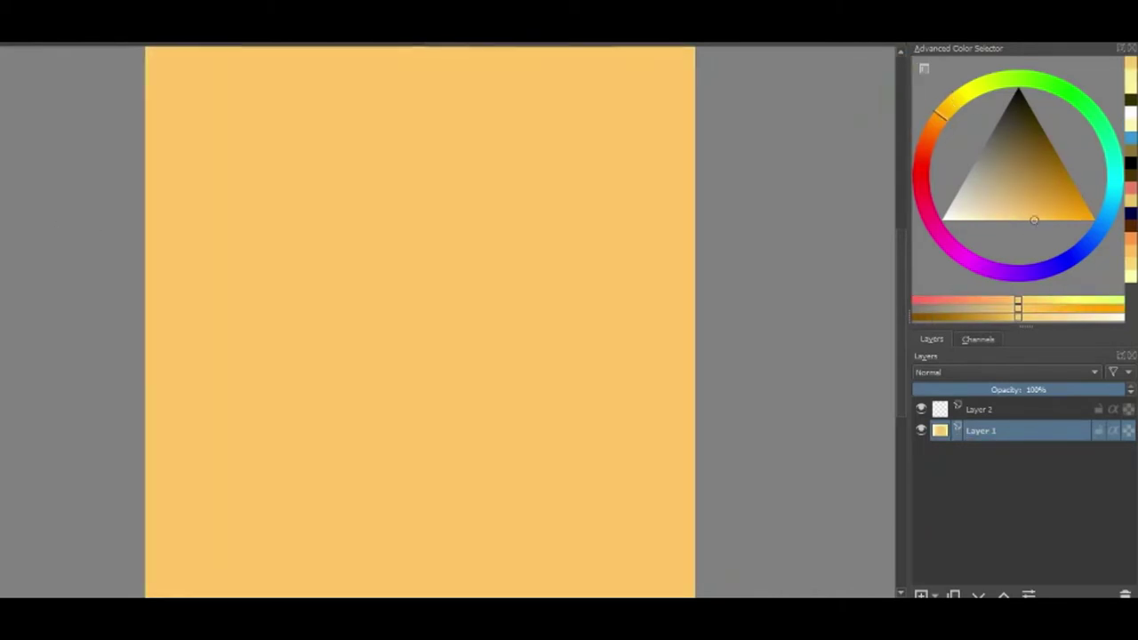
# Outline the character's spiky mane in light blue on Layer 2
pyautogui.press('pageup')
pyautogui.click(1109, 211)
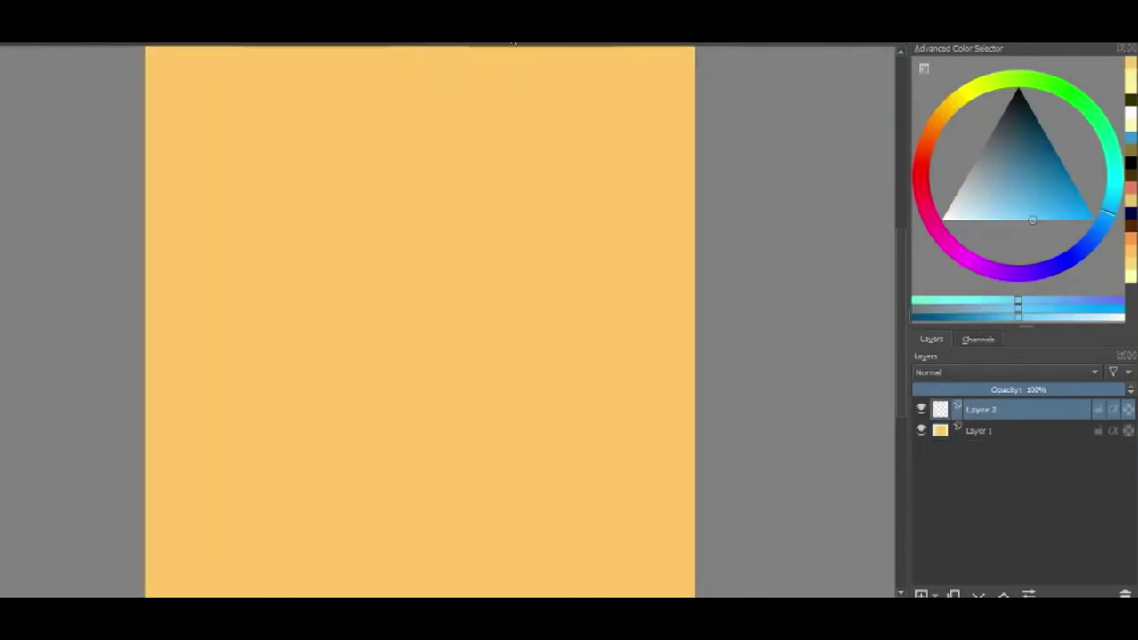
pyautogui.moveTo(451, 115)
pyautogui.mouseDown()
pyautogui.moveTo(289, 97)
pyautogui.moveTo(244, 203)
pyautogui.moveTo(350, 239)
pyautogui.moveTo(346, 328)
pyautogui.moveTo(385, 313)
pyautogui.mouseUp()
pyautogui.moveTo(451, 115)
pyautogui.mouseDown()
pyautogui.moveTo(621, 96)
pyautogui.moveTo(556, 170)
pyautogui.moveTo(650, 254)
pyautogui.moveTo(518, 239)
pyautogui.mouseUp()
# Close the body outline along its lower edge and outline the two long legs in light blue
pyautogui.moveTo(622, 364)
pyautogui.mouseDown()
pyautogui.moveTo(403, 313)
pyautogui.moveTo(366, 320)
pyautogui.moveTo(370, 535)
pyautogui.moveTo(395, 517)
pyautogui.moveTo(398, 313)
pyautogui.moveTo(393, 533)
pyautogui.mouseUp()
pyautogui.hotkey('ctrl', 'z')
pyautogui.moveTo(449, 316); pyautogui.dragTo(451, 544)
pyautogui.moveTo(484, 324)
pyautogui.mouseDown()
pyautogui.moveTo(488, 539)
pyautogui.moveTo(452, 548)
pyautogui.mouseUp()
pyautogui.click(433, 308)
pyautogui.hotkey('ctrl', 'z')
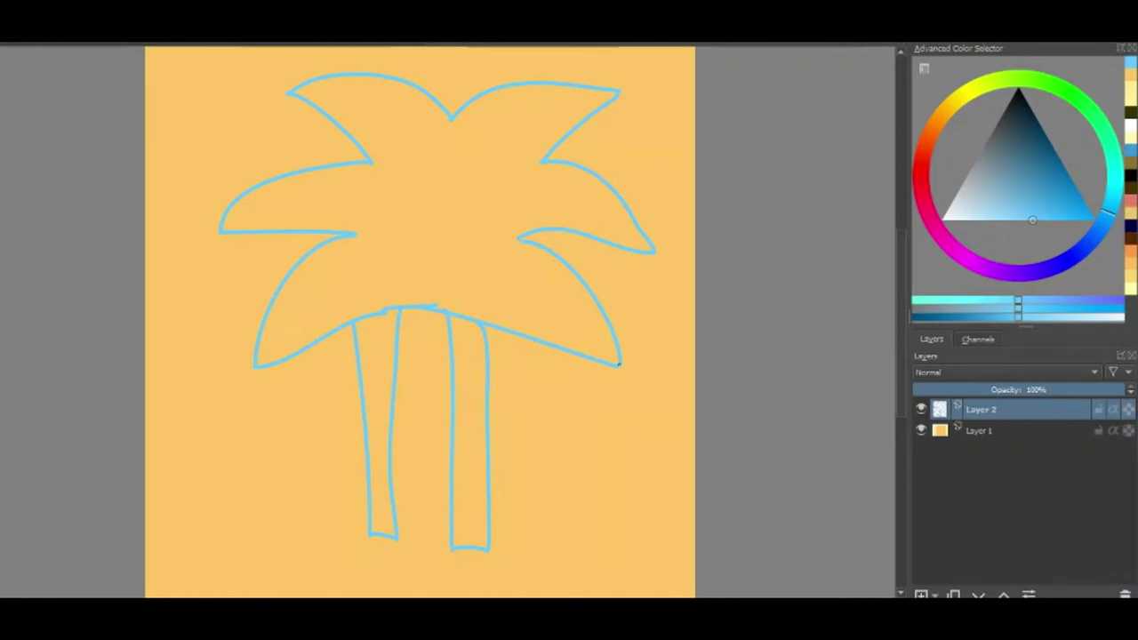
# Fill the mane and both legs with light blue
pyautogui.click(433, 205)
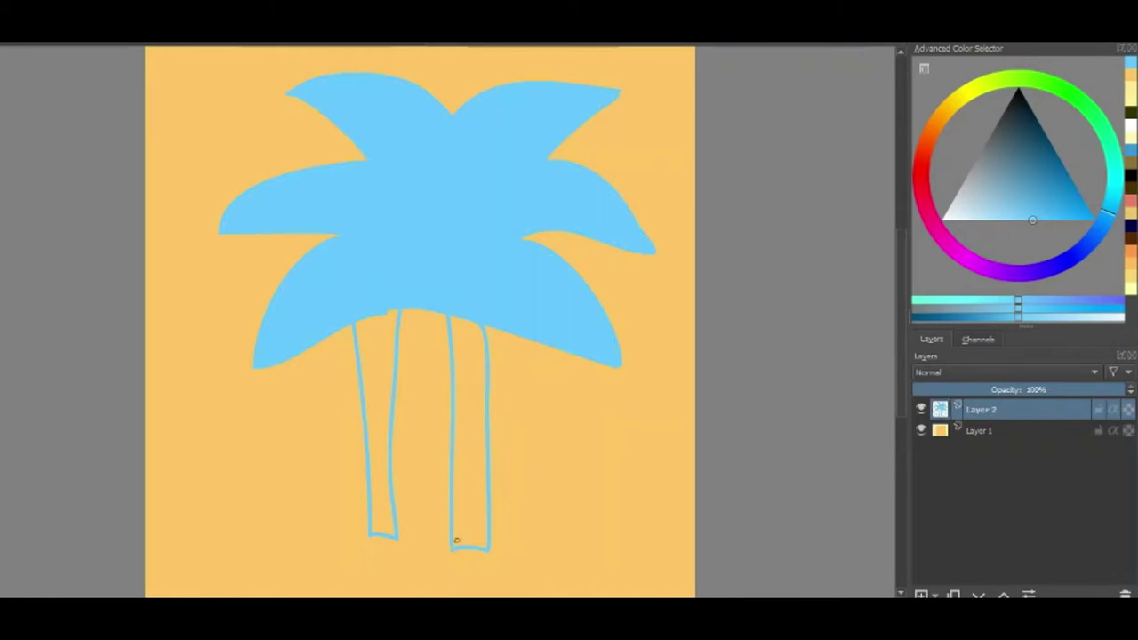
pyautogui.click(377, 418)
pyautogui.click(472, 382)
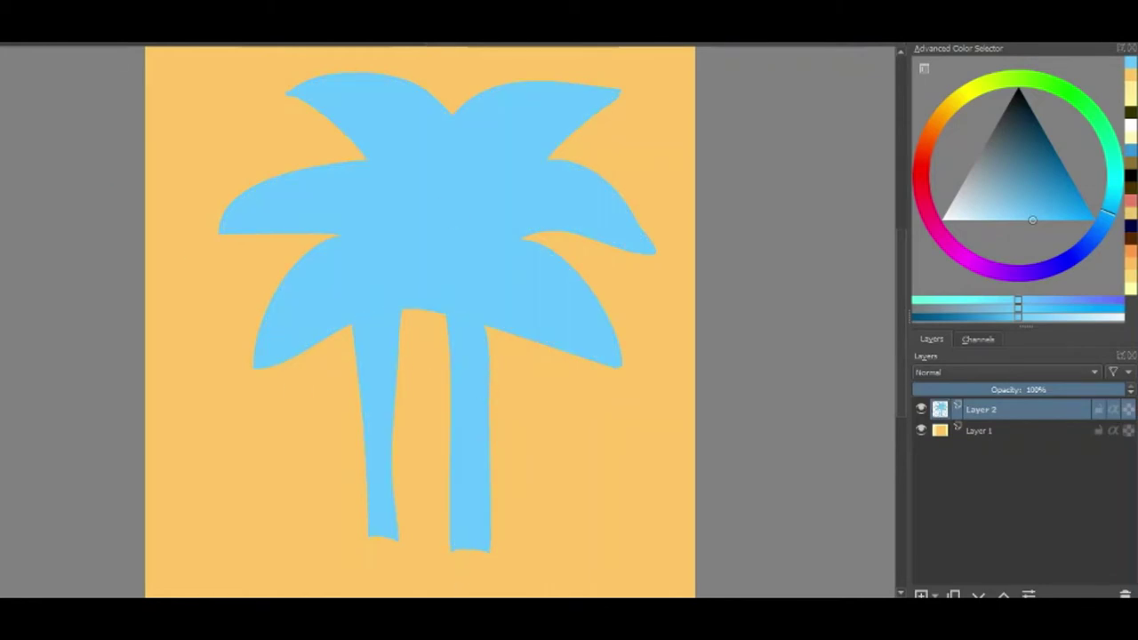
pyautogui.moveTo(398, 327); pyautogui.dragTo(393, 547)
pyautogui.hotkey('ctrl', 'z')
# Select the blue character shape and paint darker blue shadows along the spikes, around the head and on the upper legs
pyautogui.click(389, 249)
pyautogui.click(1035, 176)
pyautogui.moveTo(336, 118)
pyautogui.mouseDown()
pyautogui.moveTo(289, 93)
pyautogui.moveTo(373, 158)
pyautogui.mouseUp()
pyautogui.moveTo(351, 233); pyautogui.dragTo(223, 223)
pyautogui.moveTo(256, 363); pyautogui.dragTo(360, 318)
pyautogui.moveTo(548, 145); pyautogui.dragTo(617, 90)
pyautogui.moveTo(525, 239); pyautogui.dragTo(654, 251)
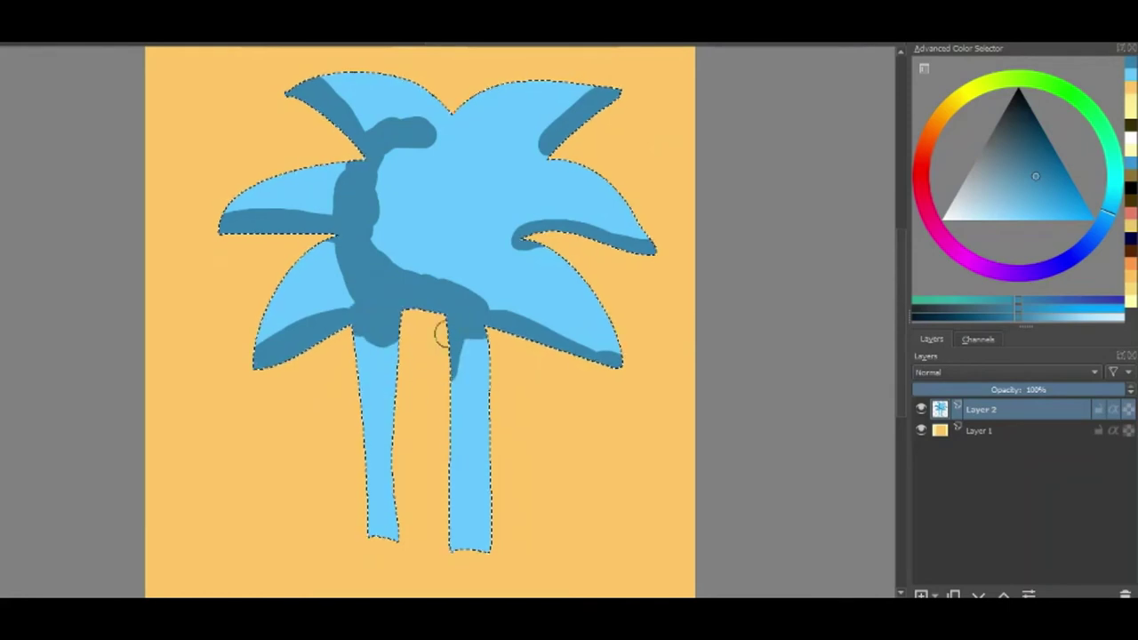
pyautogui.moveTo(445, 131); pyautogui.dragTo(525, 168)
# Paint very pale blue highlights along the upper edges of the spikes
pyautogui.click(983, 197)
pyautogui.moveTo(351, 78); pyautogui.dragTo(451, 104)
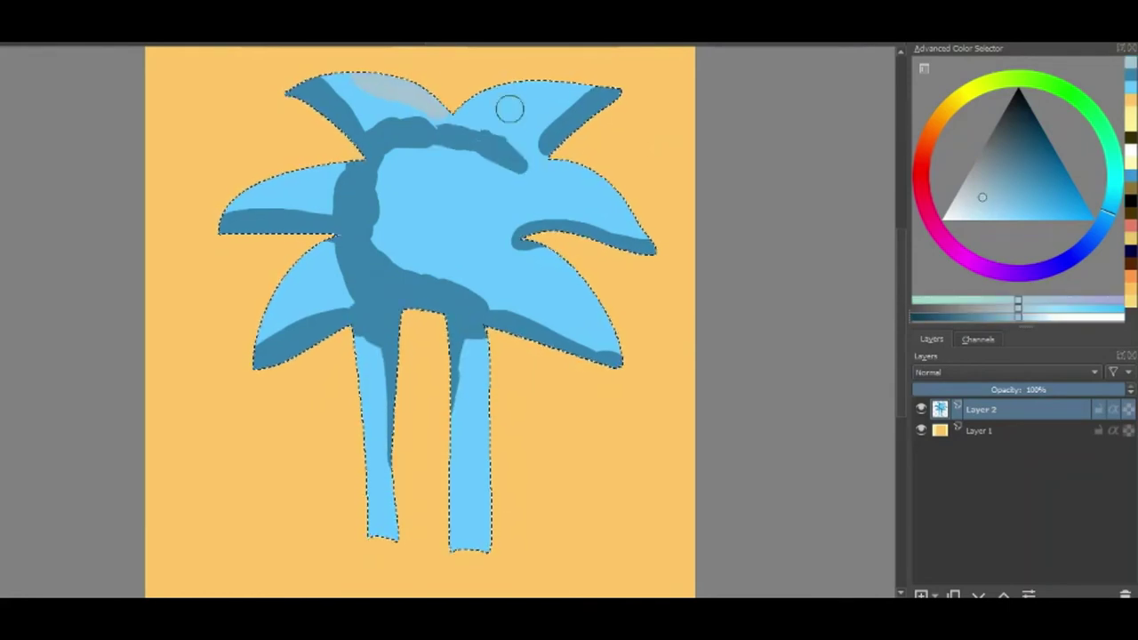
pyautogui.click(972, 220)
pyautogui.moveTo(338, 79); pyautogui.dragTo(425, 100)
pyautogui.moveTo(480, 93); pyautogui.dragTo(576, 85)
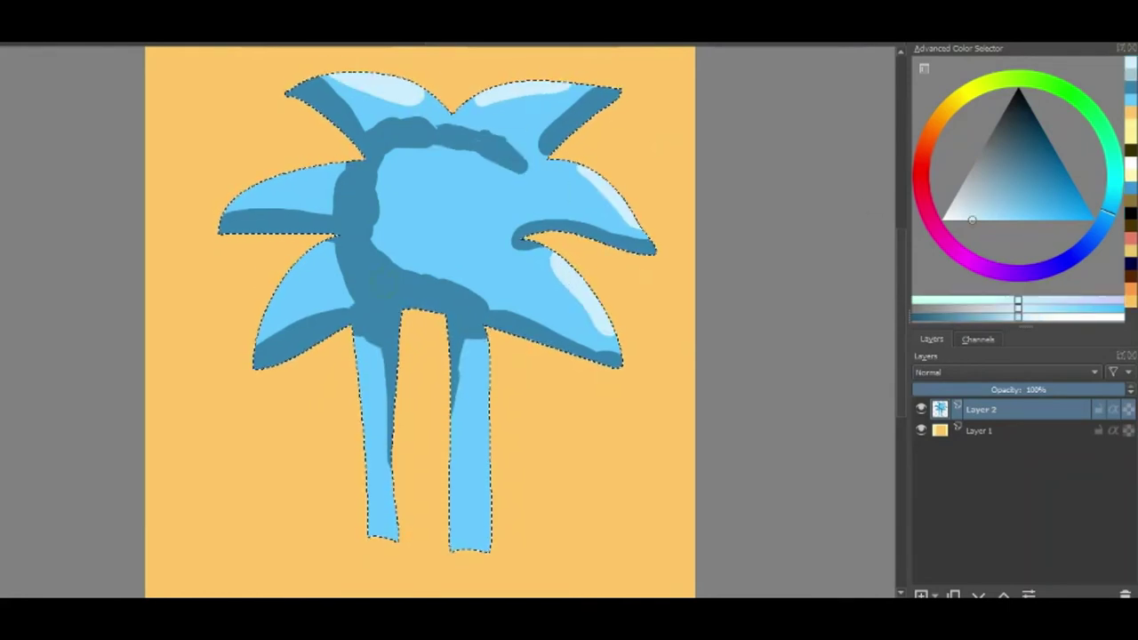
pyautogui.moveTo(505, 291); pyautogui.dragTo(517, 288)
# Blend the shadows and highlights smoothly across the head and spikes, and clear the selection
pyautogui.click(178, 37)
pyautogui.click(447, 100)
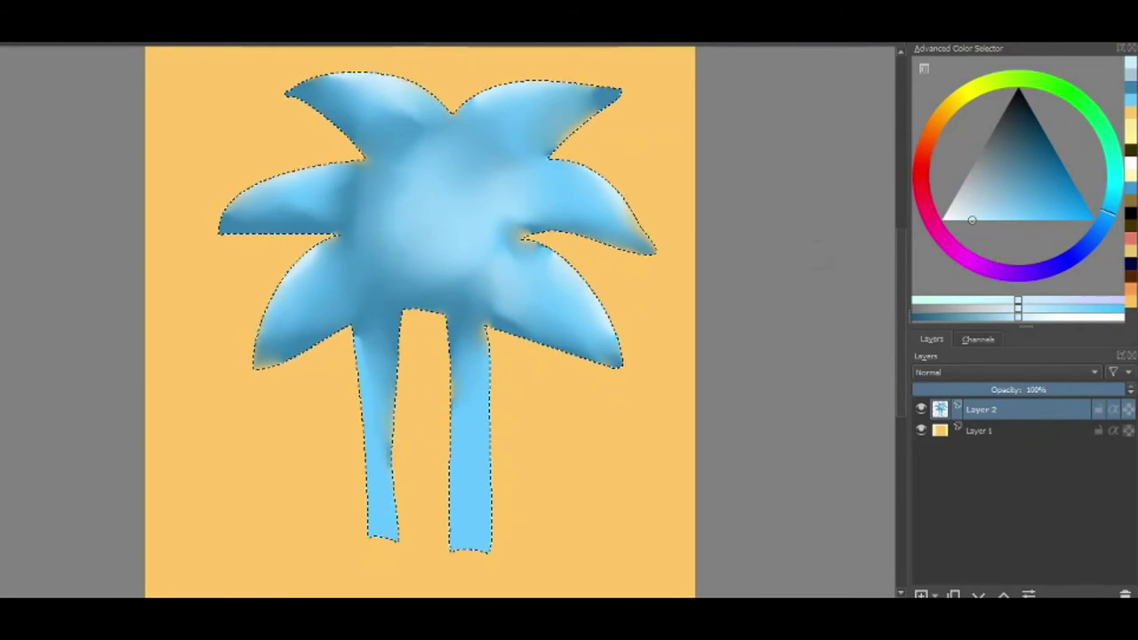
pyautogui.hotkey('ctrl', 'shift', 'a')
# Paint a rounded pale yellow muzzle low in the middle of the head and select it
pyautogui.click(957, 98)
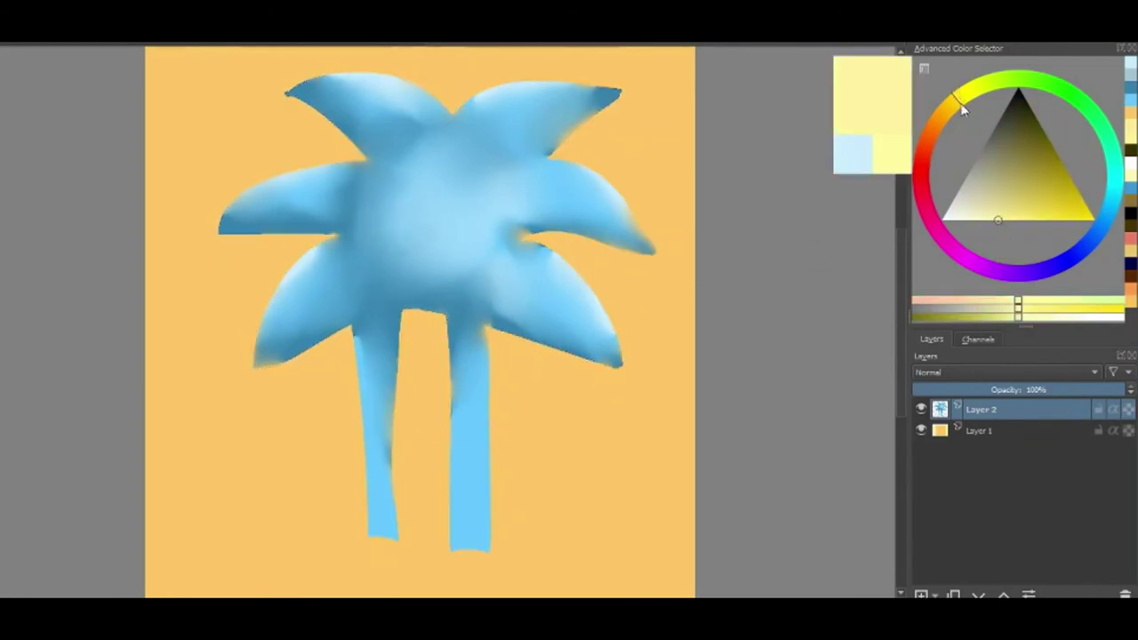
pyautogui.click(179, 31)
pyautogui.click(236, 183)
pyautogui.moveTo(145, 162); pyautogui.dragTo(453, 239)
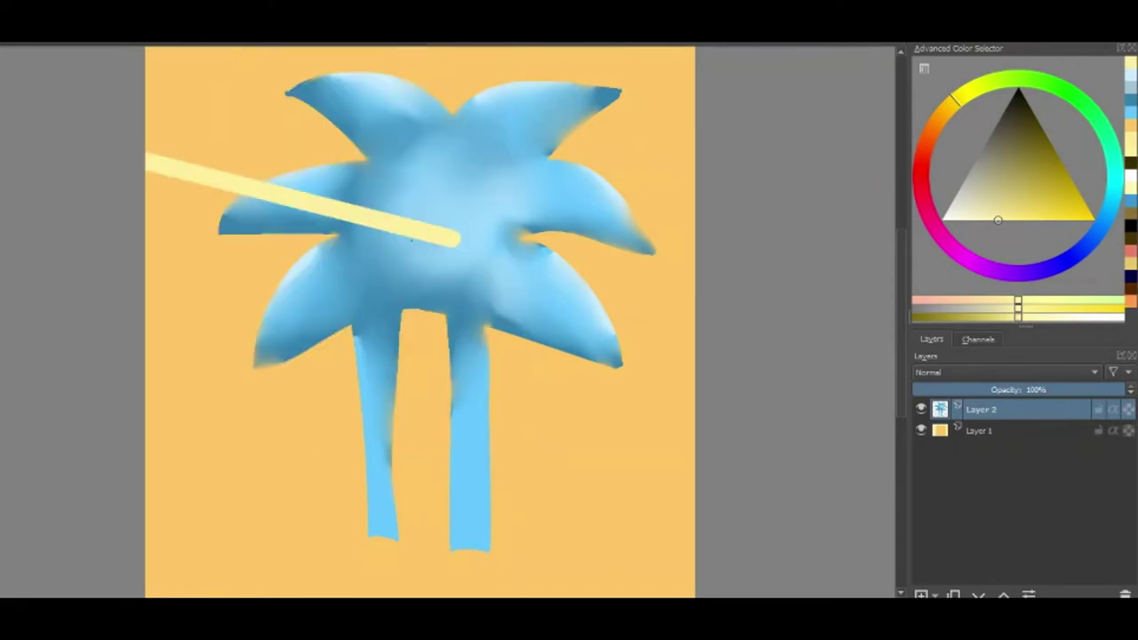
pyautogui.moveTo(455, 142)
pyautogui.mouseDown()
pyautogui.moveTo(455, 227)
pyautogui.moveTo(440, 262)
pyautogui.mouseUp()
pyautogui.hotkey('ctrl', 'z')
pyautogui.hotkey('ctrl', 'z')
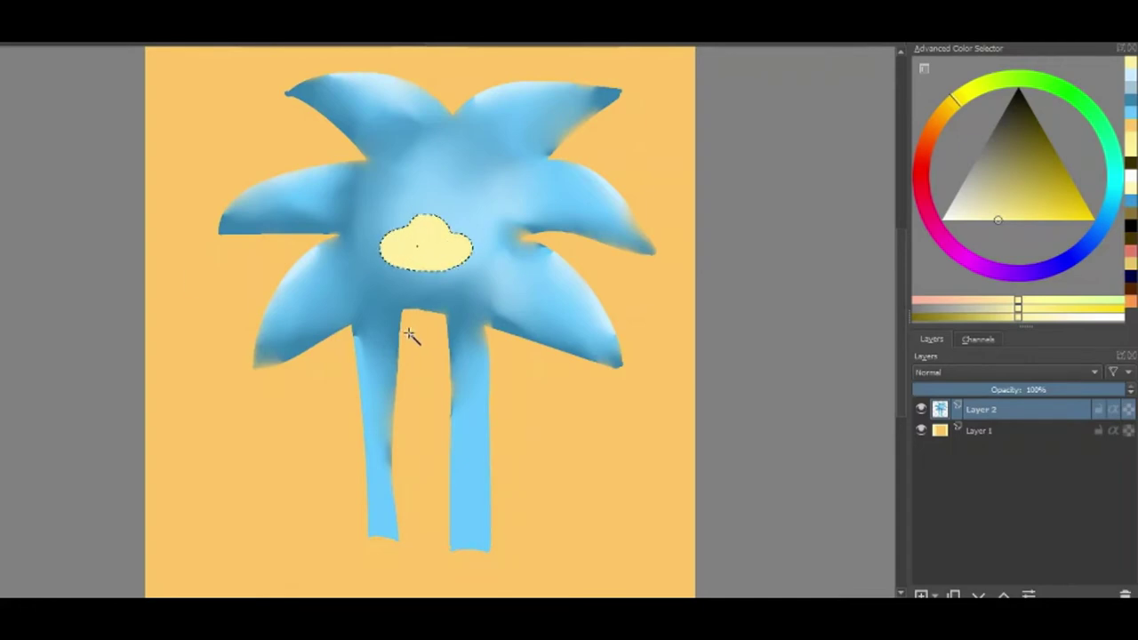
# Shade the muzzle's edges and centre bump with darker yellow, blend the shading and clear the selection
pyautogui.click(1020, 191)
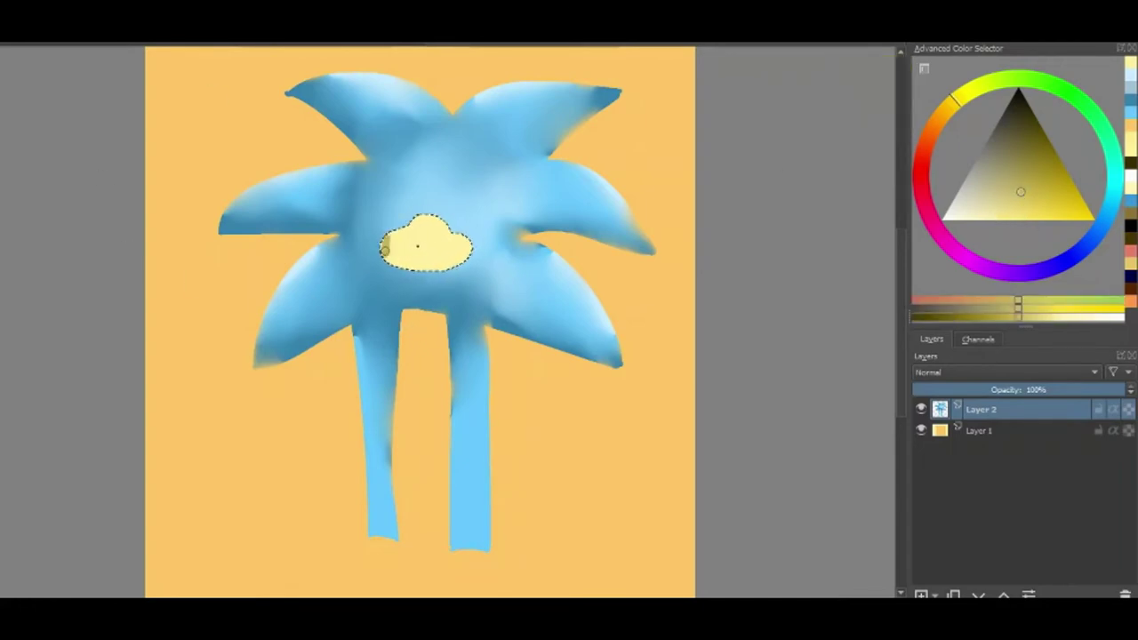
pyautogui.moveTo(433, 266); pyautogui.dragTo(416, 220)
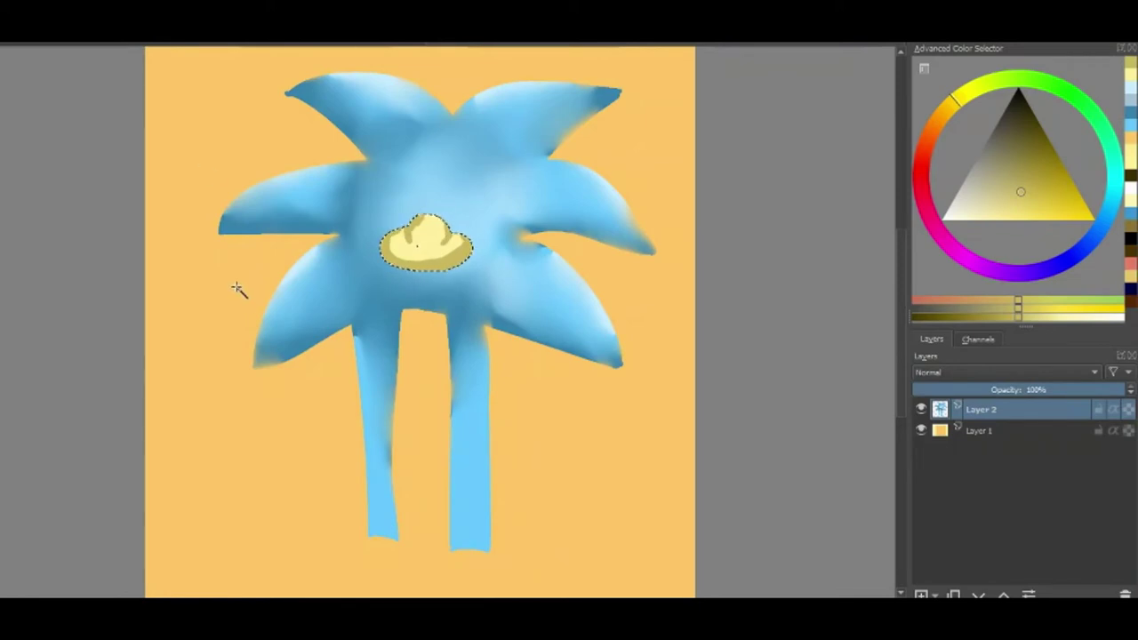
pyautogui.click(178, 38)
pyautogui.click(240, 354)
pyautogui.click(48, 301)
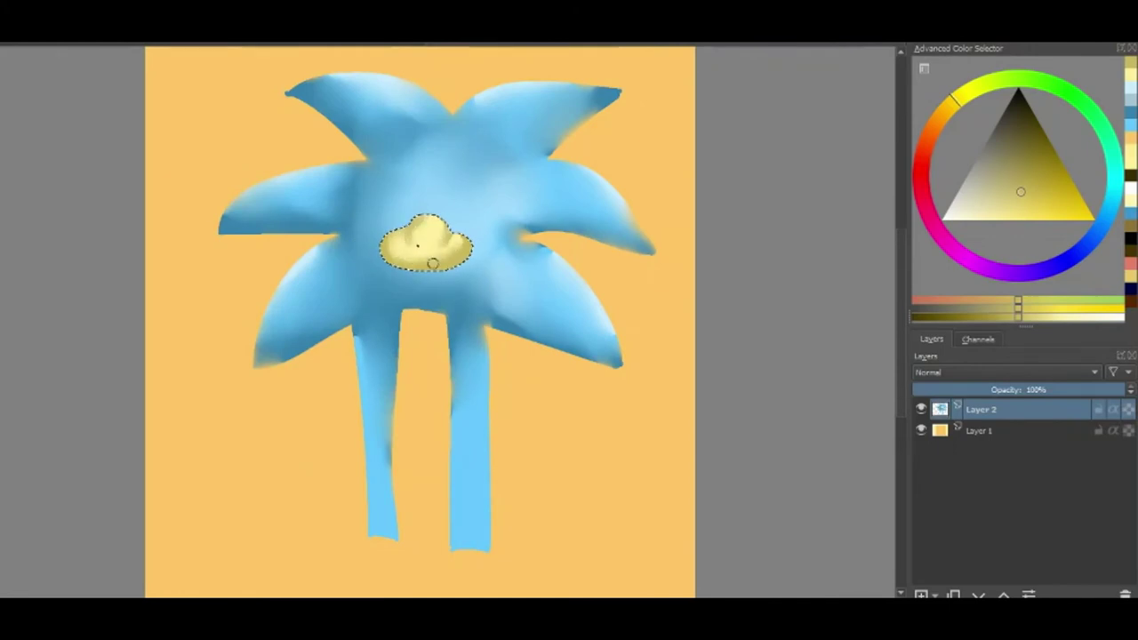
pyautogui.hotkey('ctrl', 'shift', 'a')
# Paint a small dark olive nose at the peak of the muzzle's centre bump
pyautogui.click(1042, 129)
pyautogui.click(427, 218)
pyautogui.click(178, 35)
pyautogui.click(81, 130)
pyautogui.moveTo(430, 223); pyautogui.dragTo(430, 217)
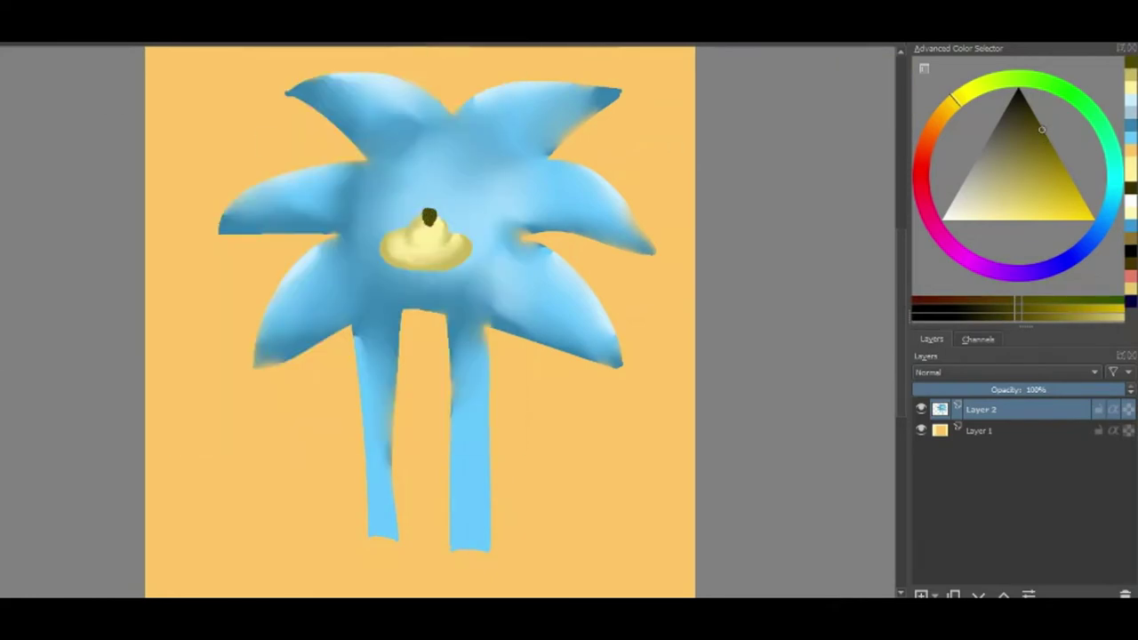
# Add lighter olive and pale highlights to the nose and blend them smoothly
pyautogui.click(1052, 149)
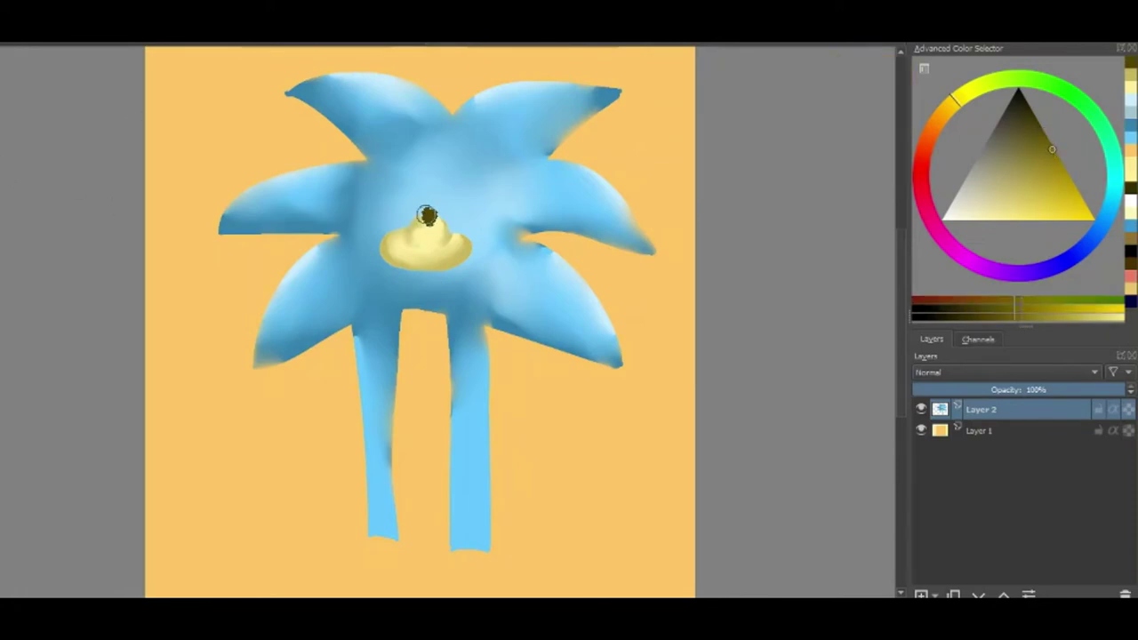
pyautogui.click(970, 204)
pyautogui.press('F6')
pyautogui.click(211, 350)
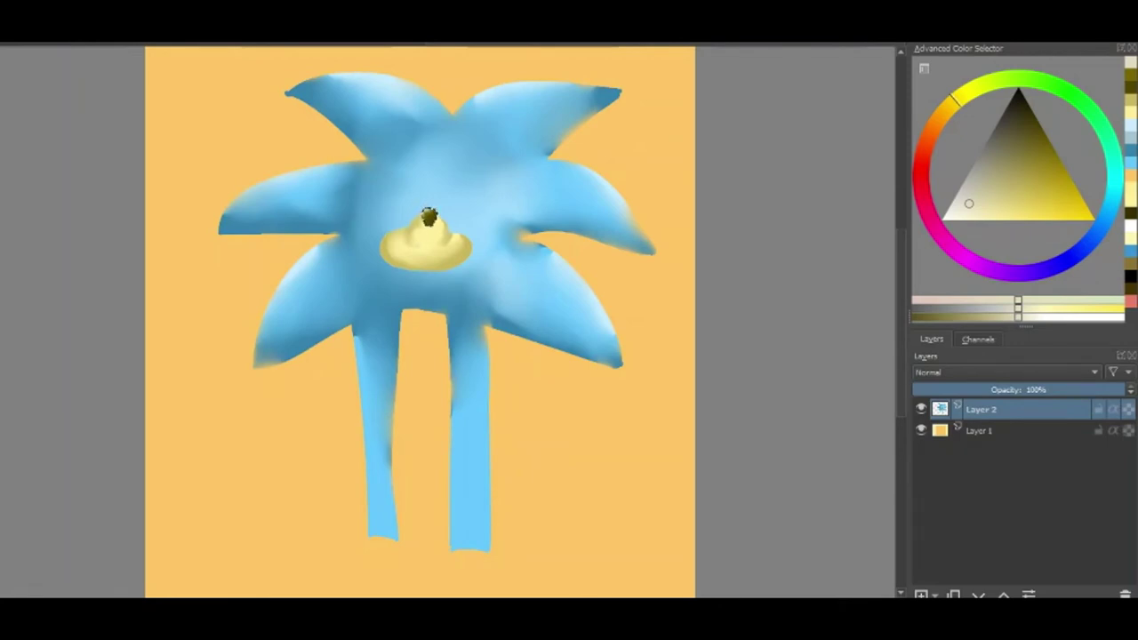
# Outline two rounded, joined eyes in pale cream above the muzzle on either side of the nose
pyautogui.click(964, 220)
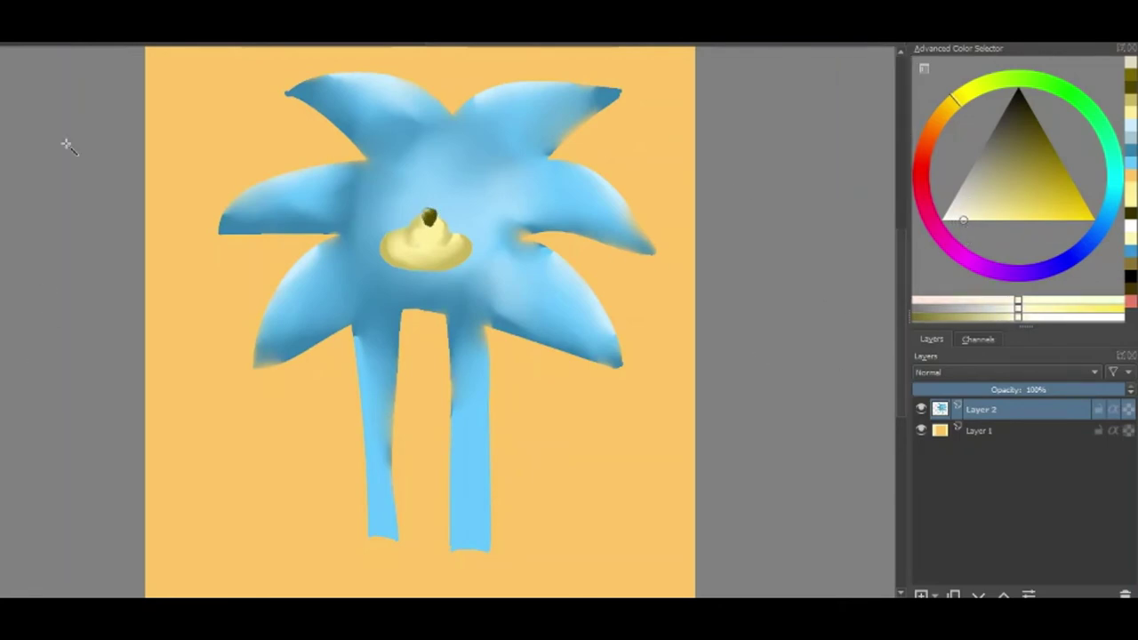
pyautogui.moveTo(402, 226); pyautogui.dragTo(421, 214)
pyautogui.click(178, 37)
pyautogui.click(206, 103)
pyautogui.moveTo(392, 227)
pyautogui.mouseDown()
pyautogui.moveTo(408, 188)
pyautogui.moveTo(461, 201)
pyautogui.moveTo(463, 224)
pyautogui.mouseUp()
pyautogui.hotkey('ctrl', 'z')
pyautogui.moveTo(383, 228)
pyautogui.mouseDown()
pyautogui.moveTo(405, 184)
pyautogui.moveTo(428, 200)
pyautogui.moveTo(471, 192)
pyautogui.moveTo(461, 232)
pyautogui.mouseUp()
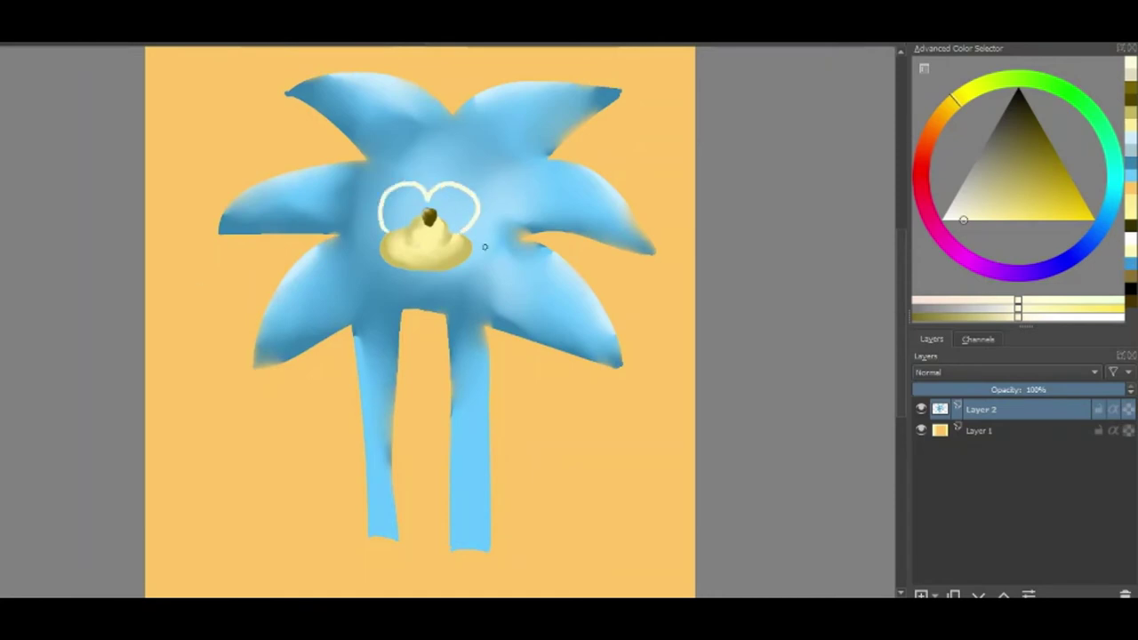
# Fill both outlined eyes with pale cream and select them
pyautogui.click(400, 211)
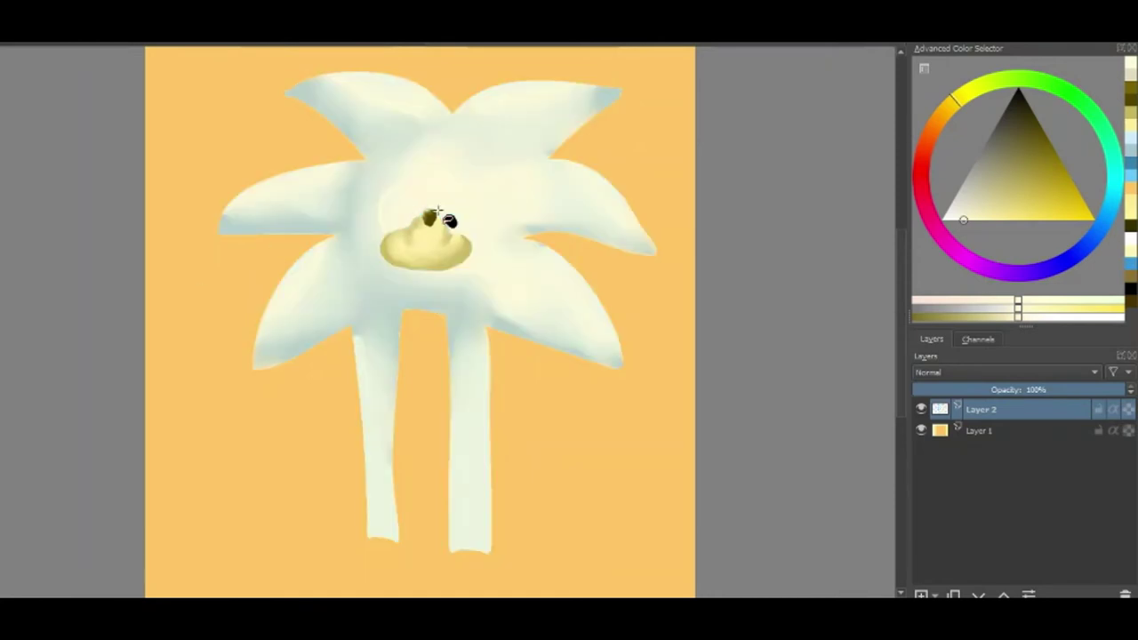
pyautogui.hotkey('ctrl', 'z')
pyautogui.moveTo(397, 208)
pyautogui.mouseDown()
pyautogui.moveTo(385, 217)
pyautogui.moveTo(405, 229)
pyautogui.moveTo(402, 191)
pyautogui.moveTo(419, 210)
pyautogui.moveTo(465, 195)
pyautogui.mouseUp()
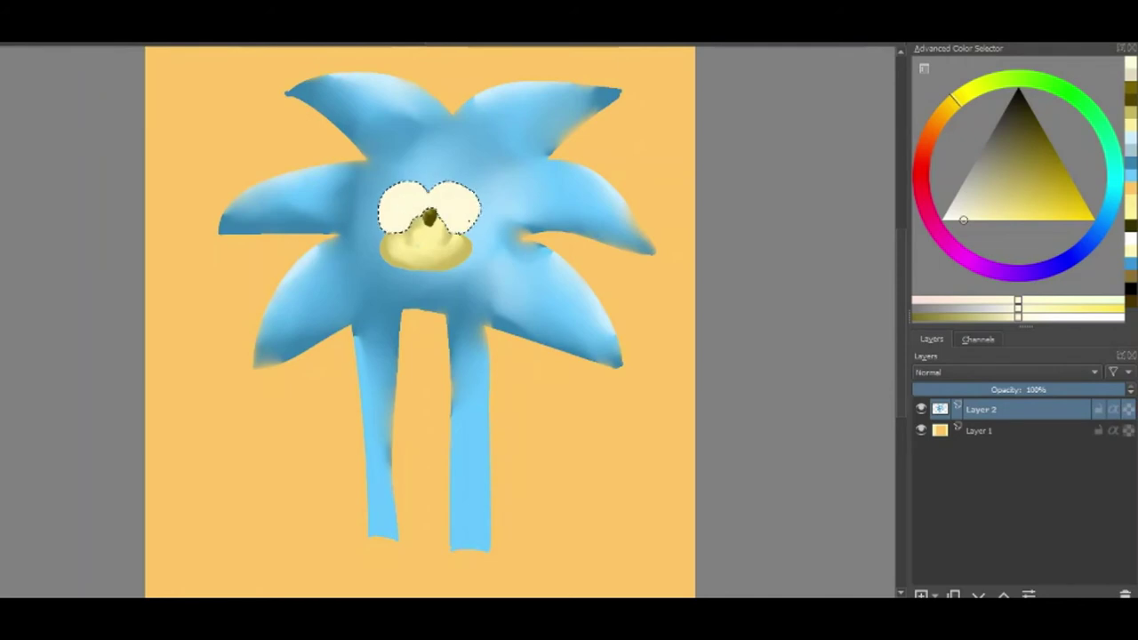
# Paint oval black pupils and add warm grey shading along the lower and inner edges of both eyes
pyautogui.moveTo(983, 201); pyautogui.dragTo(981, 93)
pyautogui.moveTo(398, 201)
pyautogui.mouseDown()
pyautogui.moveTo(455, 202)
pyautogui.moveTo(405, 226)
pyautogui.mouseUp()
pyautogui.click(975, 180)
pyautogui.moveTo(449, 230); pyautogui.dragTo(451, 235)
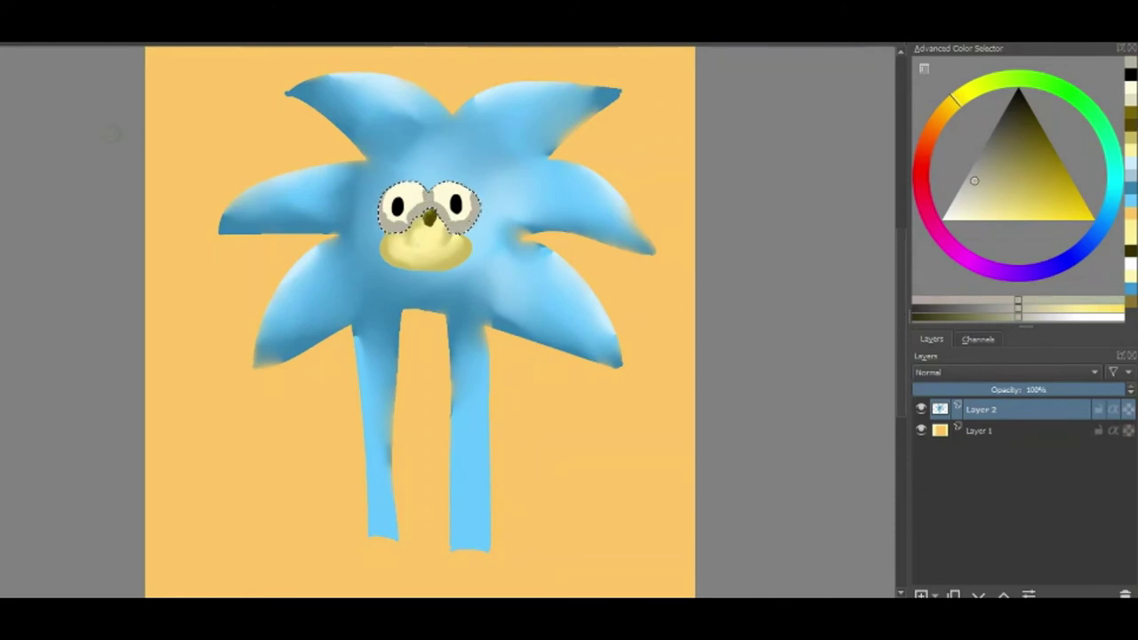
# Blend the grey shading softly into the cream of both eyes
pyautogui.press('F6')
pyautogui.click(238, 352)
pyautogui.click(81, 298)
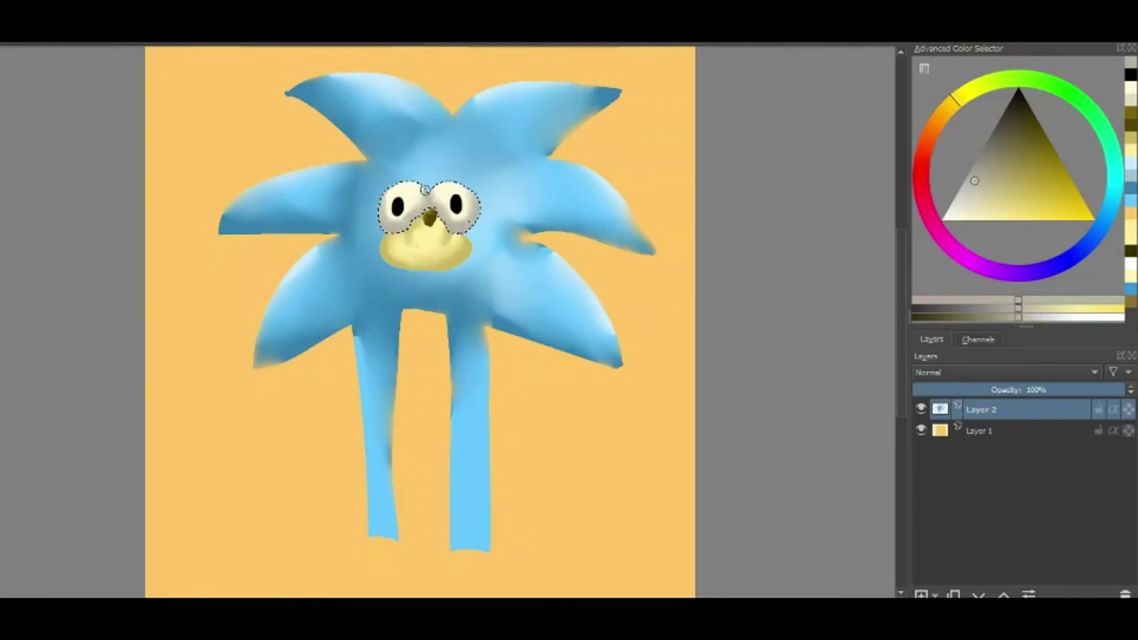
# Add a small white highlight to each pupil and clear the selection
pyautogui.press('F6')
pyautogui.click(214, 137)
pyautogui.click(944, 218)
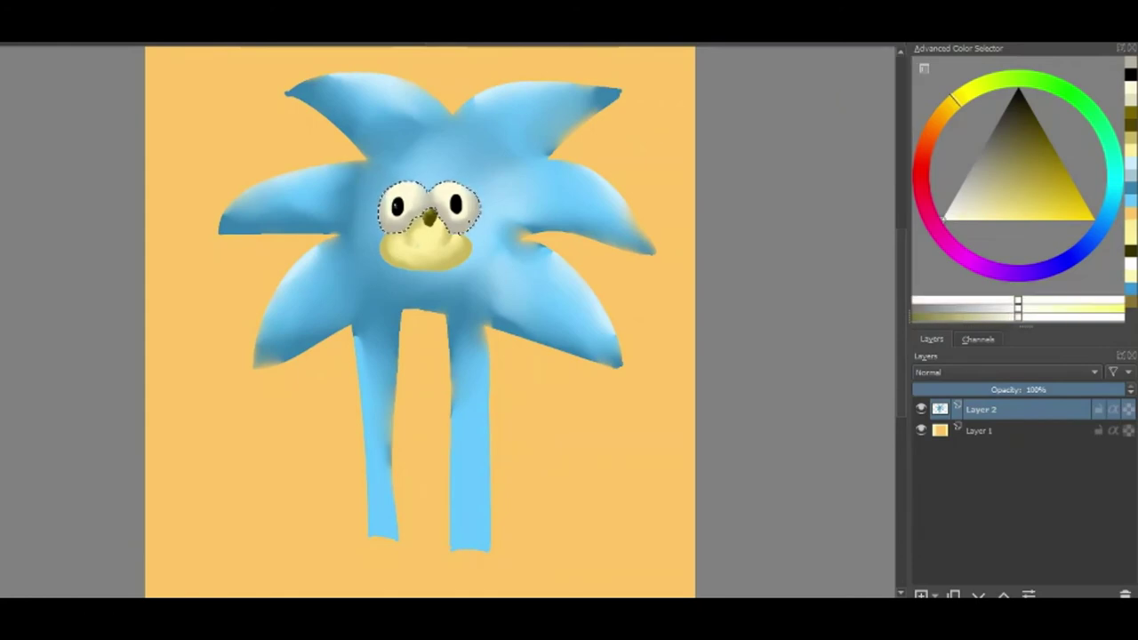
pyautogui.click(456, 202)
pyautogui.click(242, 270)
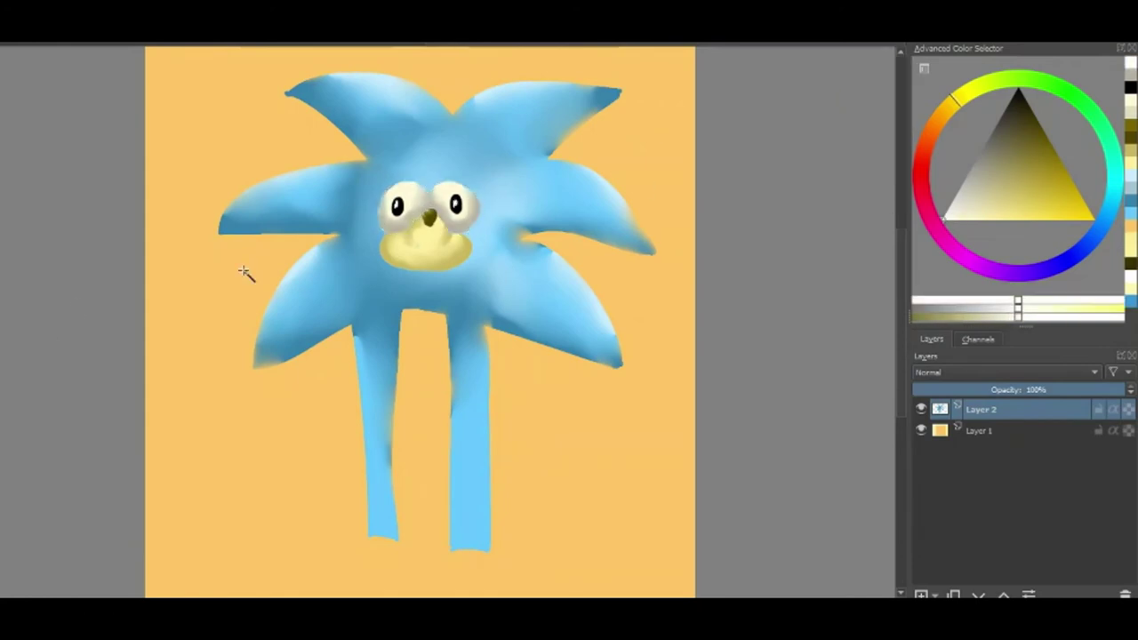
# Draw a thin, smiling pinkish-red mouth across the lower part of the muzzle
pyautogui.click(921, 163)
pyautogui.click(1015, 210)
pyautogui.moveTo(398, 249); pyautogui.dragTo(451, 248)
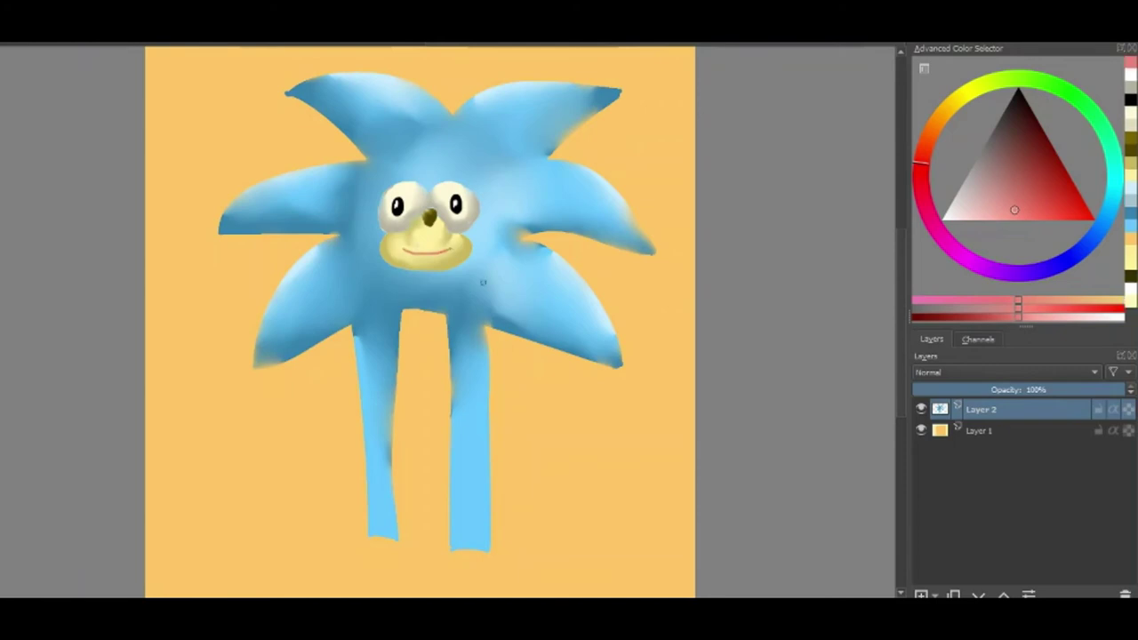
# Paint a long pale yellow foot at the end of each leg, pointing outwards and filled solid
pyautogui.click(1127, 274)
pyautogui.moveTo(372, 539)
pyautogui.mouseDown()
pyautogui.moveTo(311, 548)
pyautogui.moveTo(323, 578)
pyautogui.moveTo(403, 558)
pyautogui.moveTo(371, 538)
pyautogui.mouseUp()
pyautogui.moveTo(451, 547)
pyautogui.mouseDown()
pyautogui.moveTo(482, 580)
pyautogui.moveTo(543, 558)
pyautogui.moveTo(457, 549)
pyautogui.moveTo(552, 575)
pyautogui.moveTo(464, 578)
pyautogui.moveTo(535, 571)
pyautogui.moveTo(544, 540)
pyautogui.moveTo(459, 548)
pyautogui.mouseUp()
pyautogui.hotkey('ctrl', 'z')
pyautogui.click(329, 568)
pyautogui.click(508, 579)
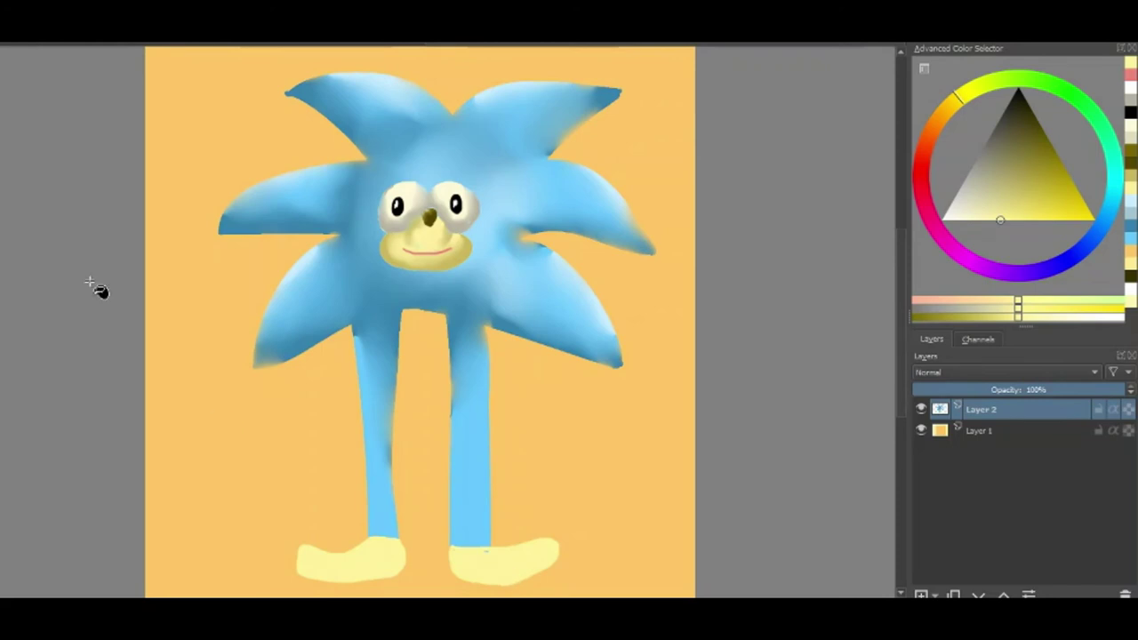
# Select the foot under the right-hand leg, shade it with blended darker yellow tones and clear the selection
pyautogui.click(363, 571)
pyautogui.click(500, 576)
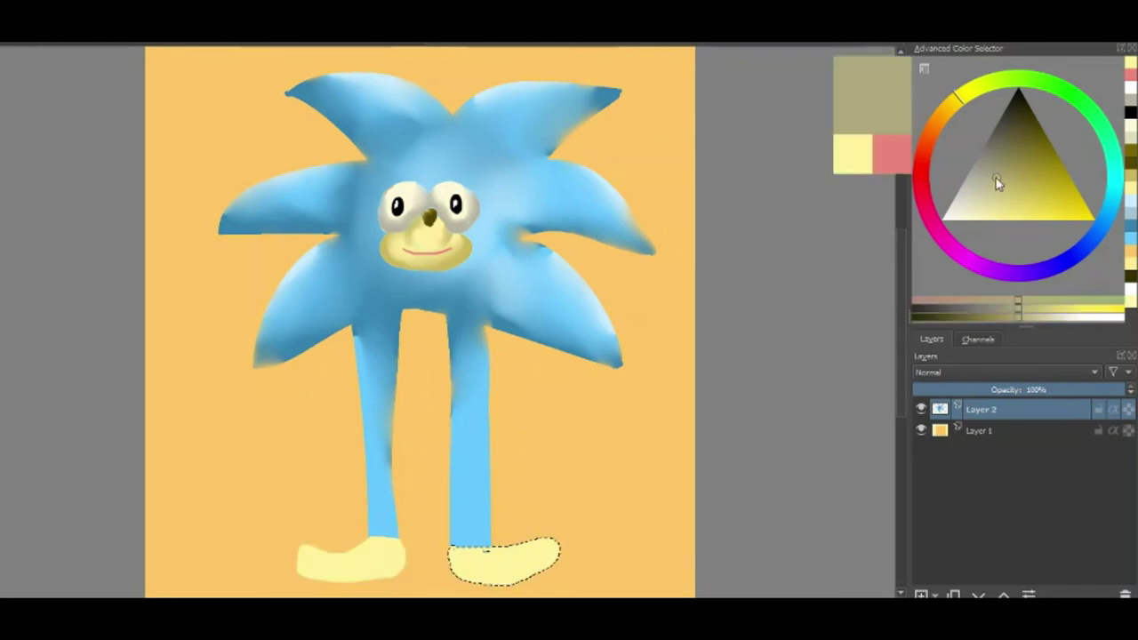
pyautogui.click(1001, 182)
pyautogui.moveTo(462, 560)
pyautogui.mouseDown()
pyautogui.moveTo(508, 569)
pyautogui.moveTo(471, 573)
pyautogui.moveTo(458, 560)
pyautogui.moveTo(545, 567)
pyautogui.moveTo(466, 573)
pyautogui.moveTo(464, 559)
pyautogui.mouseUp()
pyautogui.click(182, 38)
pyautogui.click(204, 351)
pyautogui.moveTo(539, 568)
pyautogui.mouseDown()
pyautogui.moveTo(498, 576)
pyautogui.moveTo(544, 567)
pyautogui.moveTo(465, 561)
pyautogui.moveTo(551, 545)
pyautogui.mouseUp()
pyautogui.click(1038, 169)
pyautogui.click(182, 37)
pyautogui.click(222, 361)
pyautogui.click(52, 203)
# Select the foot under the left-hand leg and paint dark mustard along its sole and lighter tan above it
pyautogui.click(183, 38)
pyautogui.click(205, 351)
pyautogui.click(366, 561)
pyautogui.click(182, 37)
pyautogui.click(193, 321)
pyautogui.moveTo(397, 569); pyautogui.dragTo(300, 570)
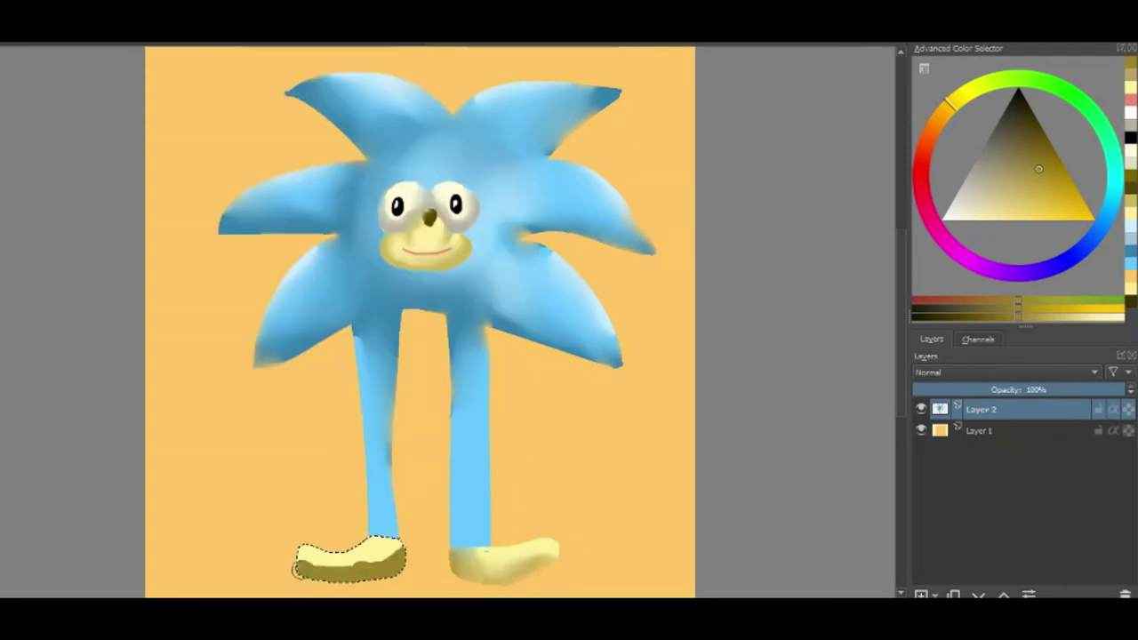
pyautogui.click(1006, 181)
pyautogui.moveTo(389, 552); pyautogui.dragTo(328, 561)
# Blend the shading on the left-hand foot smoothly and clear the selection
pyautogui.click(183, 37)
pyautogui.click(186, 345)
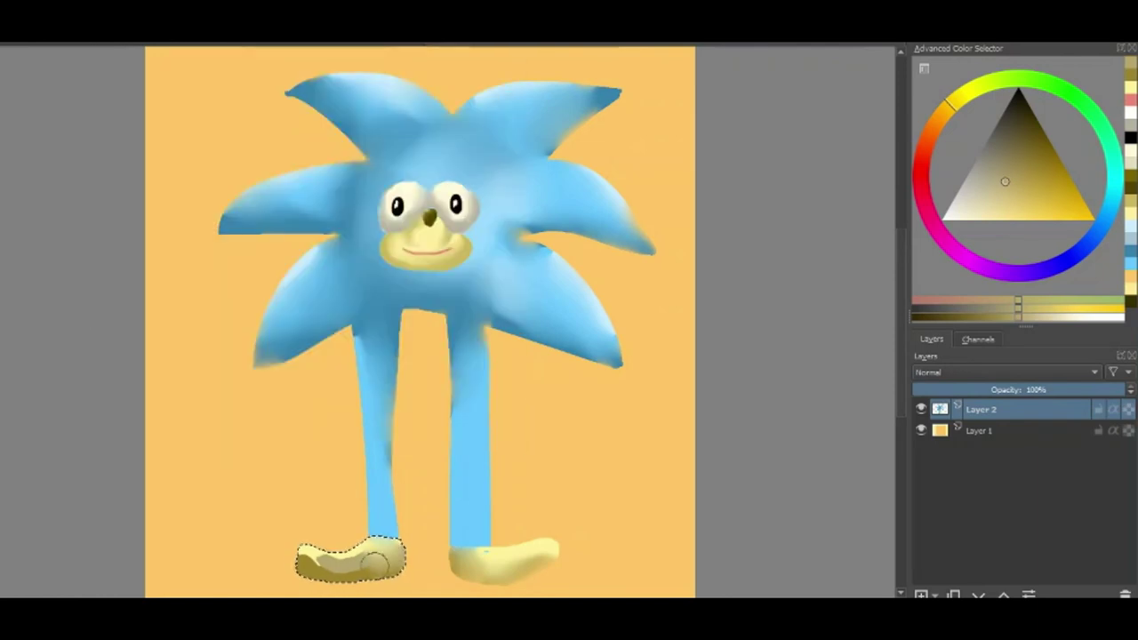
pyautogui.click(37, 378)
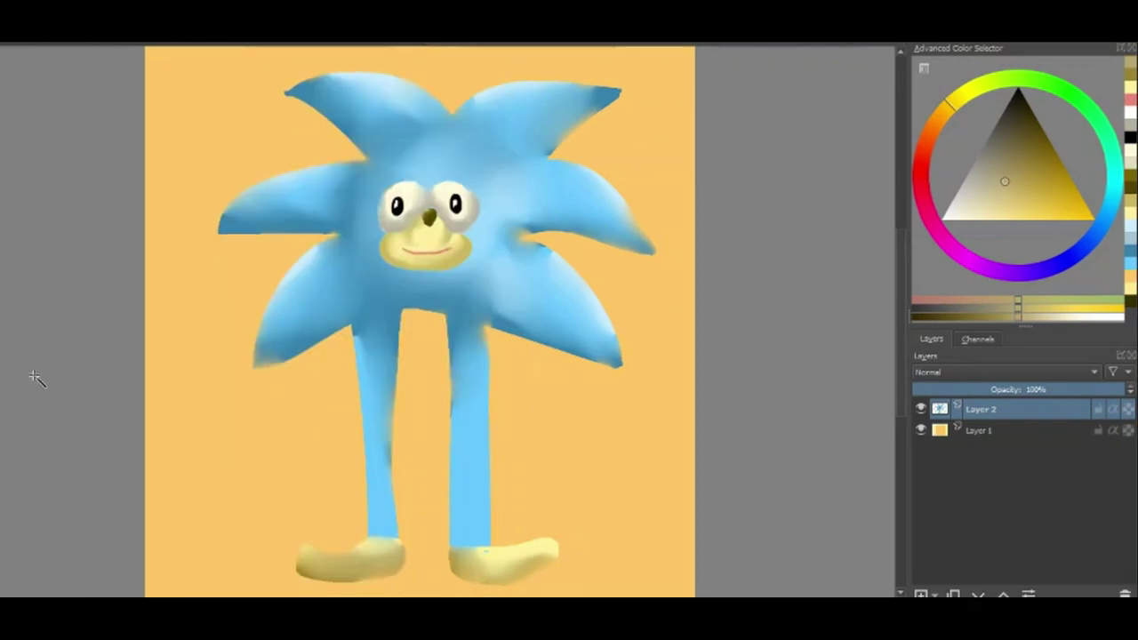